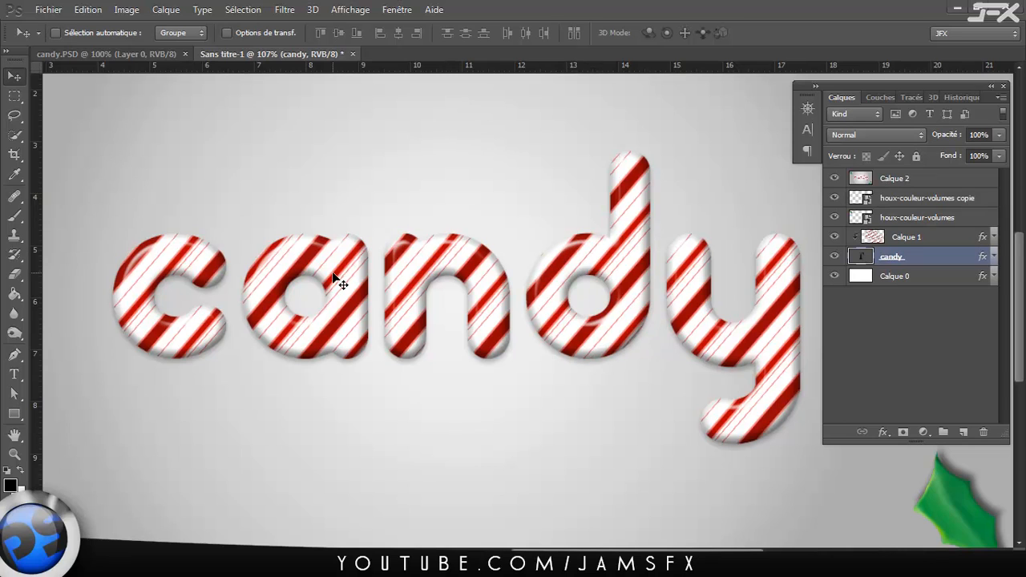
{"action": "key", "text": "ctrl+0"}
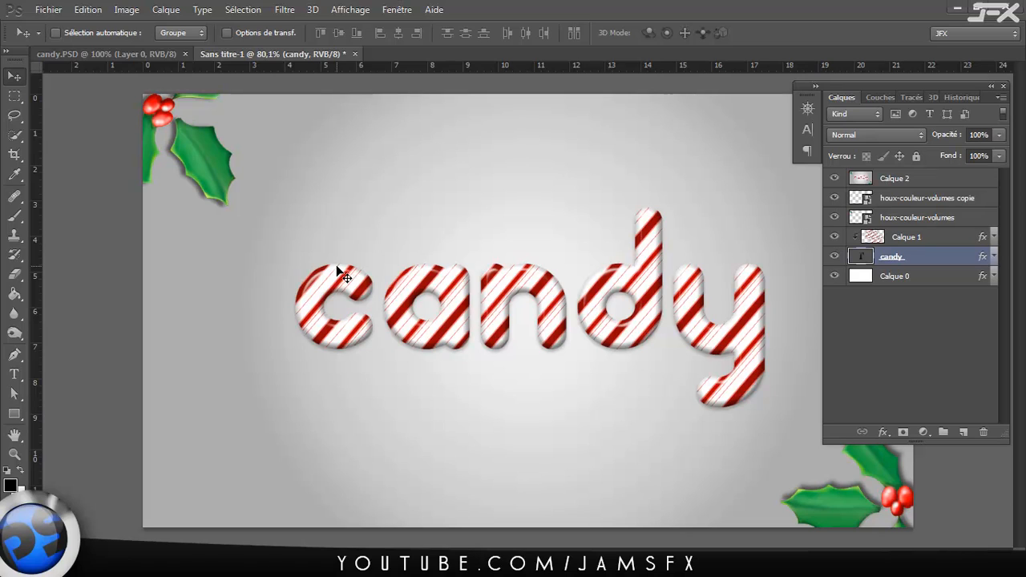
{"action": "key", "text": "alt+bracketleft"}
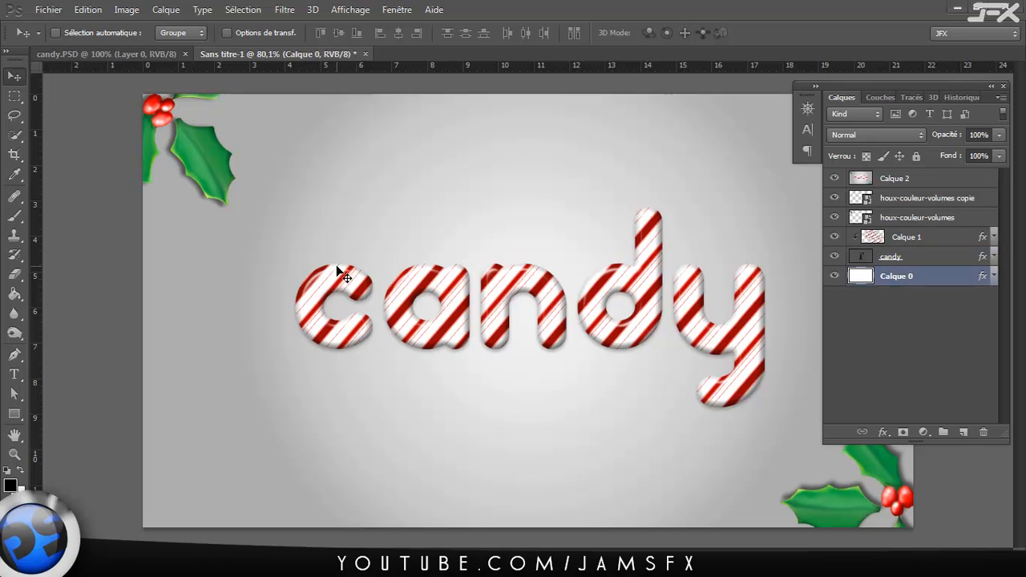
Create a new 100 × 100 pixel document with a transparent background.
{"action": "key", "text": "ctrl+n"}
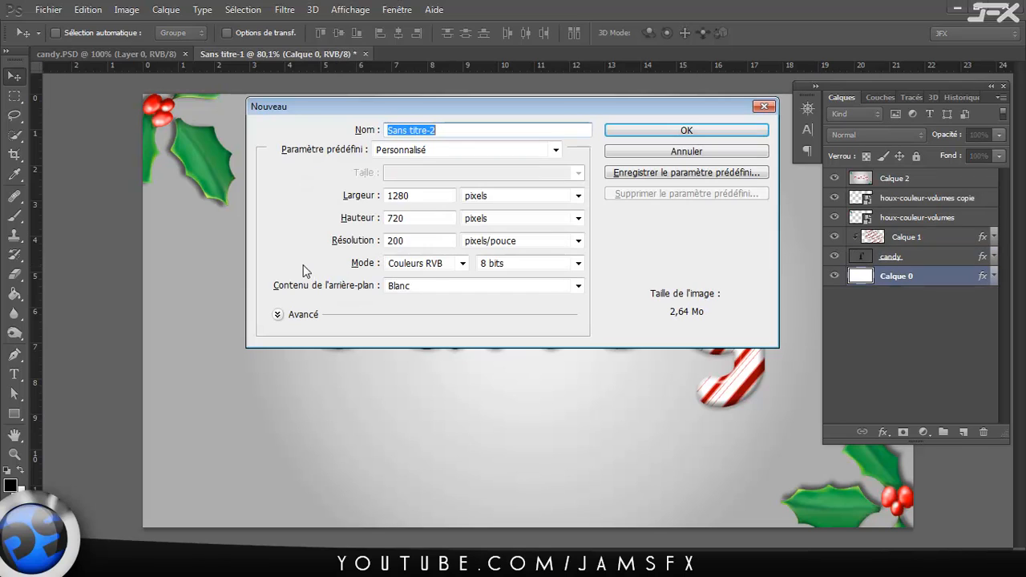
{"action": "key", "text": "Tab"}
{"action": "key", "text": "Tab"}
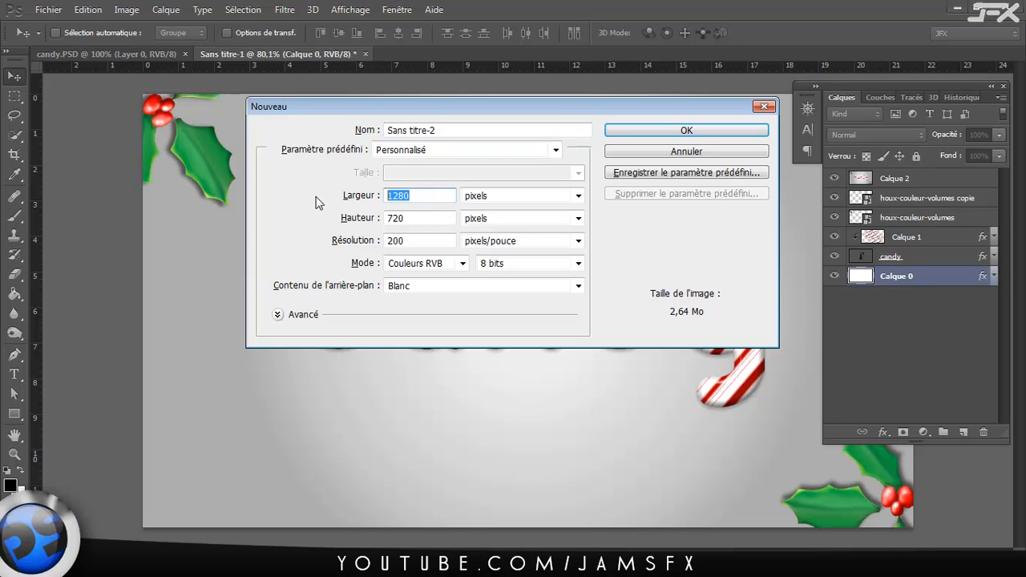
{"action": "type", "text": "100"}
{"action": "key", "text": "Tab"}
{"action": "type", "text": "100"}
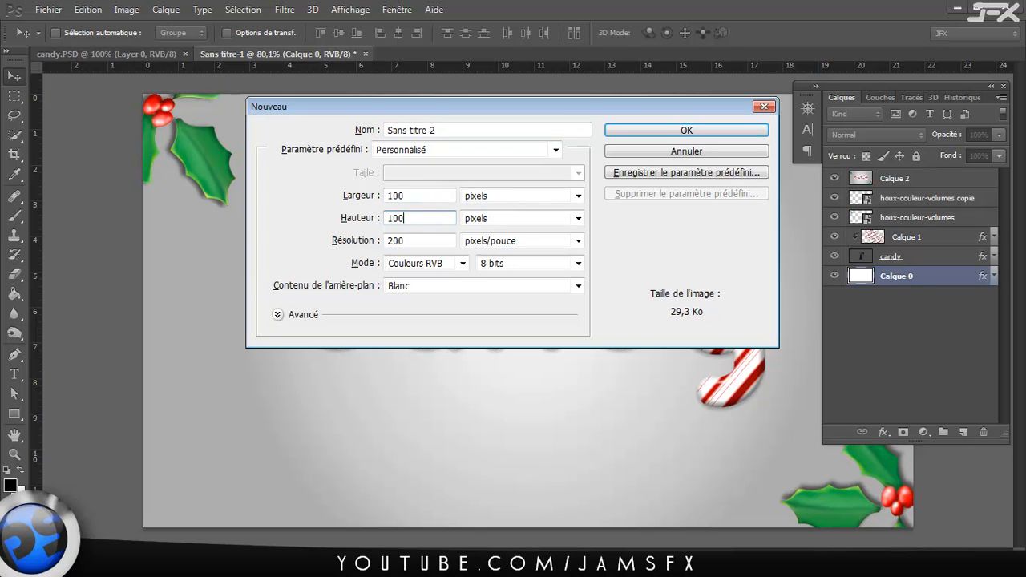
{"action": "key", "text": "Tab"}
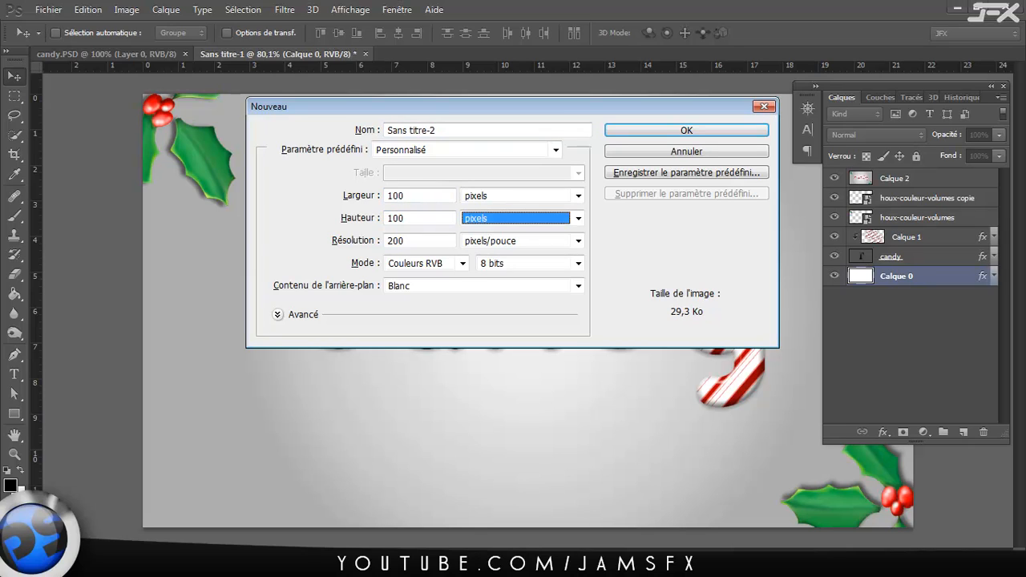
{"action": "left_click", "coordinate": [435, 286]}
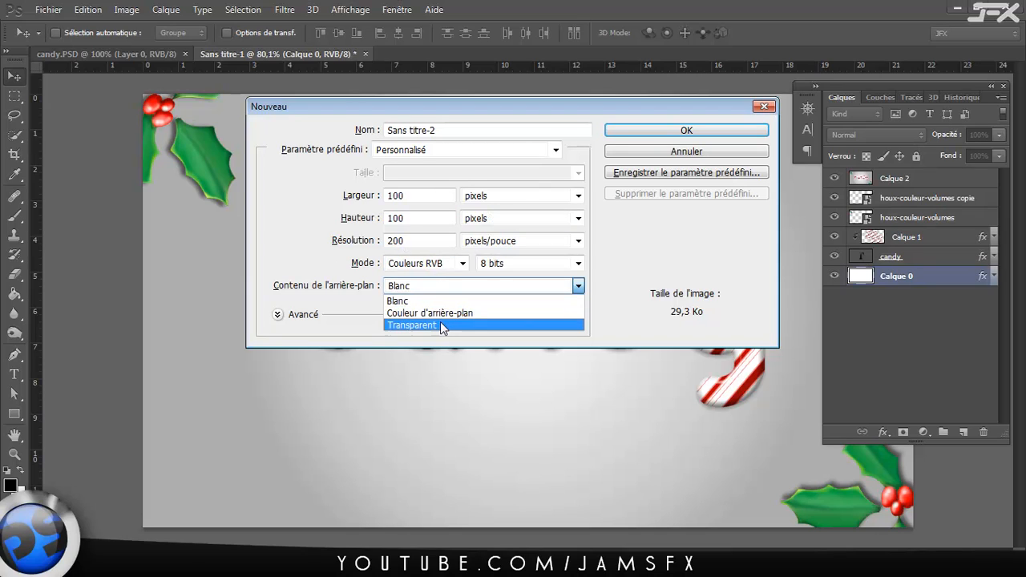
{"action": "left_click", "coordinate": [442, 325]}
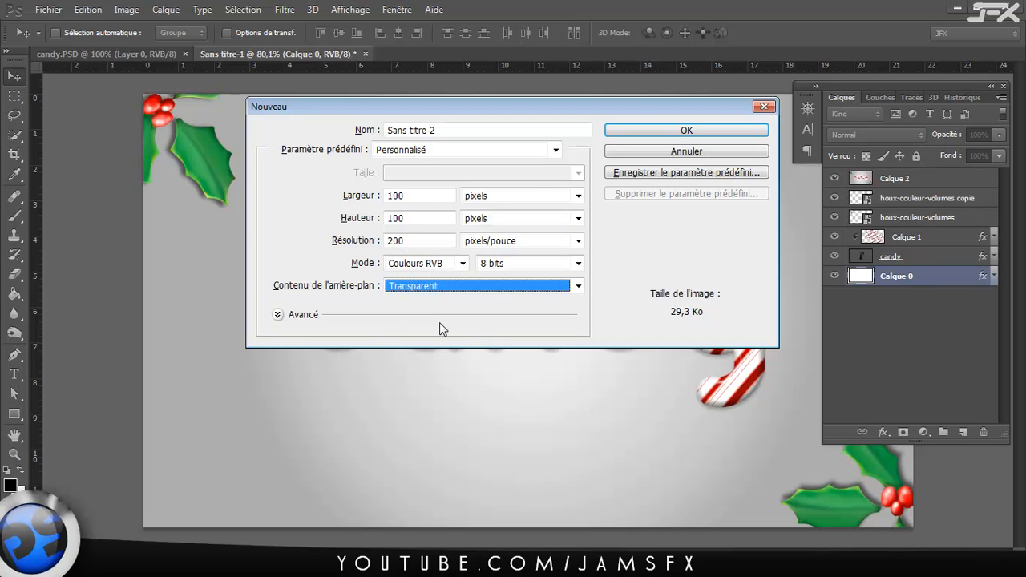
{"action": "left_click", "coordinate": [630, 133]}
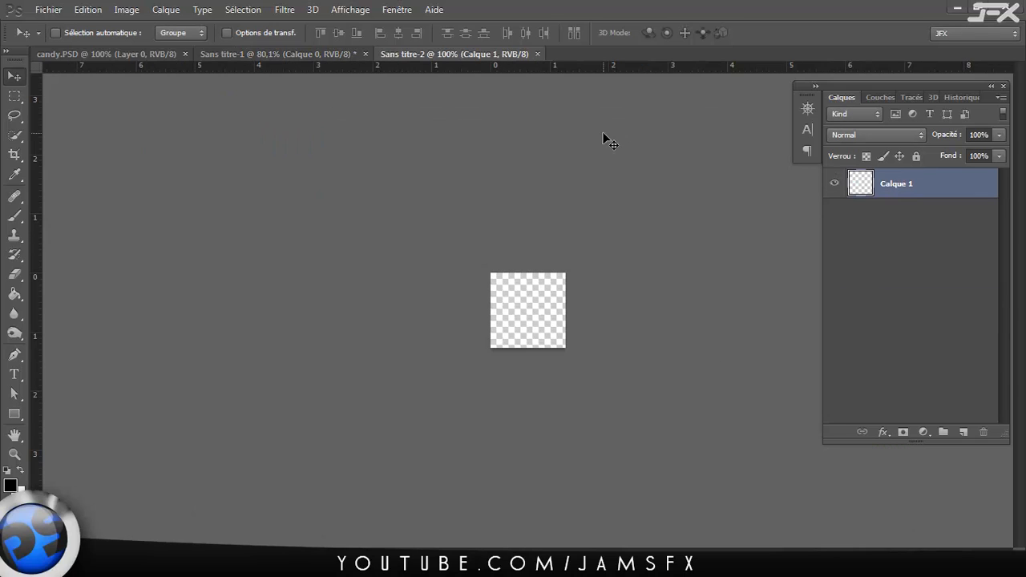
Place a vertical guide at the canvas's centre and draw a dark red rectangle about 20 × 121 px over it.
{"action": "scroll", "coordinate": [562, 340], "scroll_direction": "up", "scroll_amount": 5}
{"action": "scroll", "coordinate": [561, 340], "scroll_direction": "up", "scroll_amount": 2}
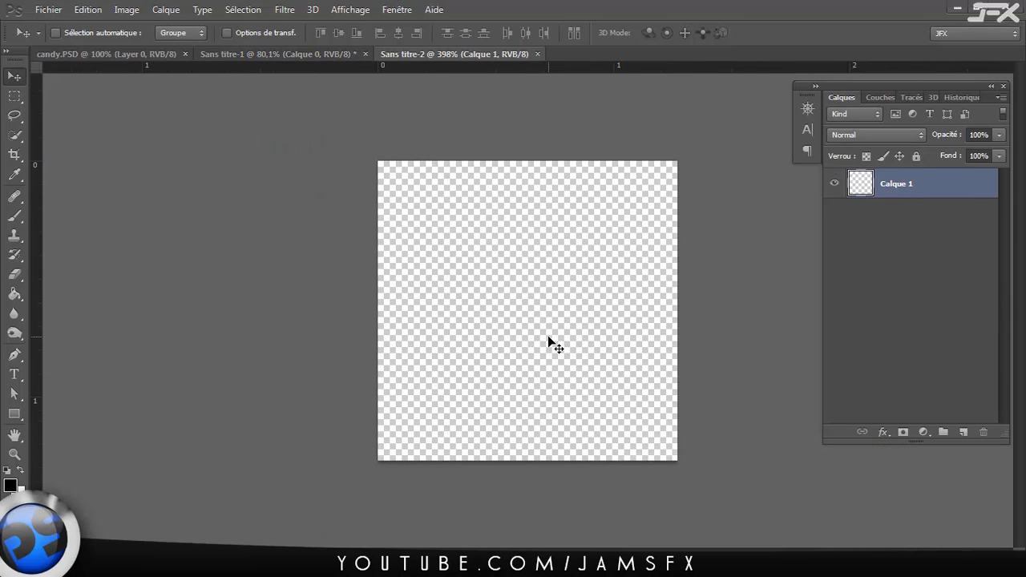
{"action": "key", "text": "u"}
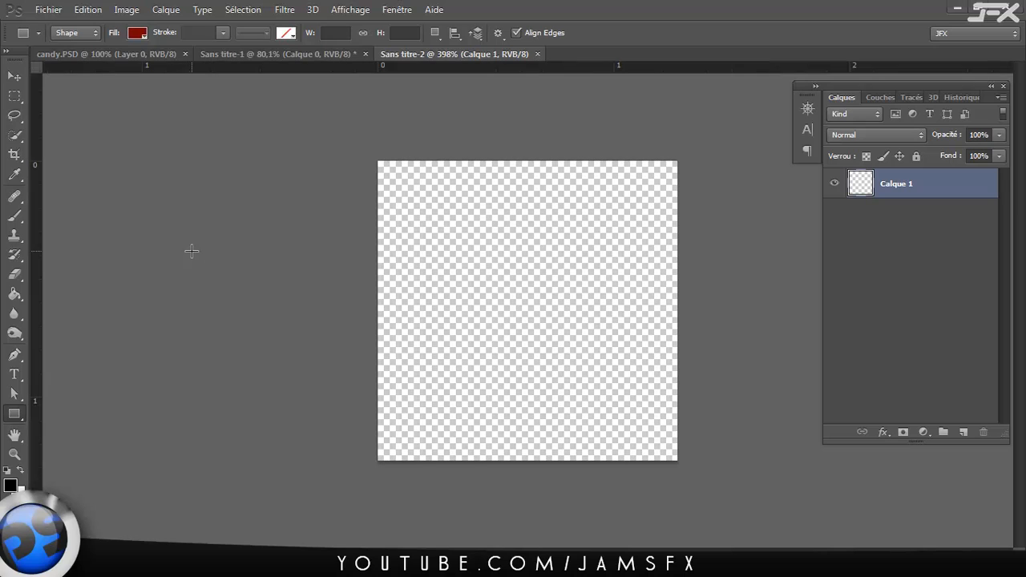
{"action": "left_click_drag", "start_coordinate": [36, 270], "coordinate": [526, 269]}
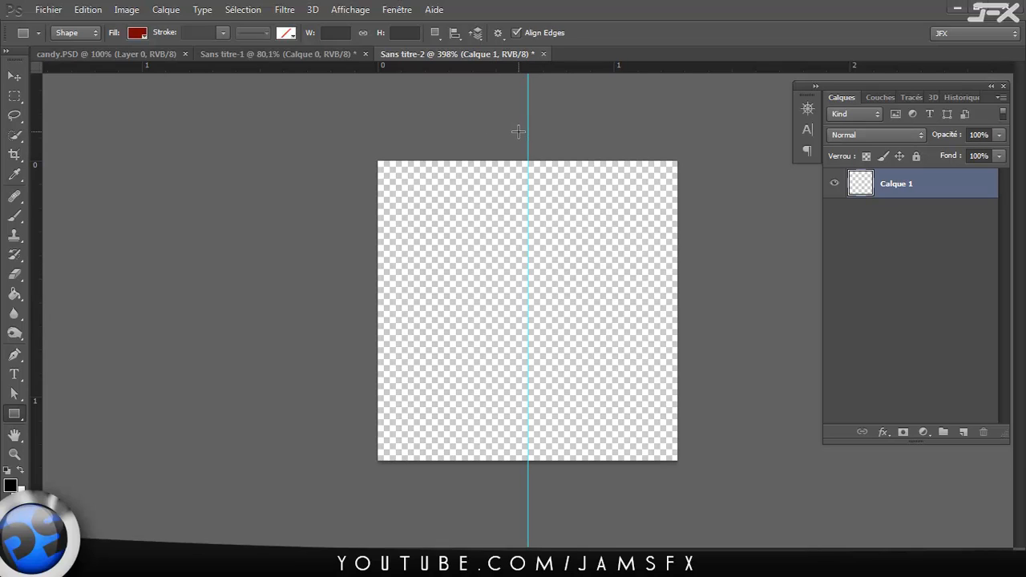
{"action": "left_click_drag", "start_coordinate": [509, 132], "coordinate": [564, 490]}
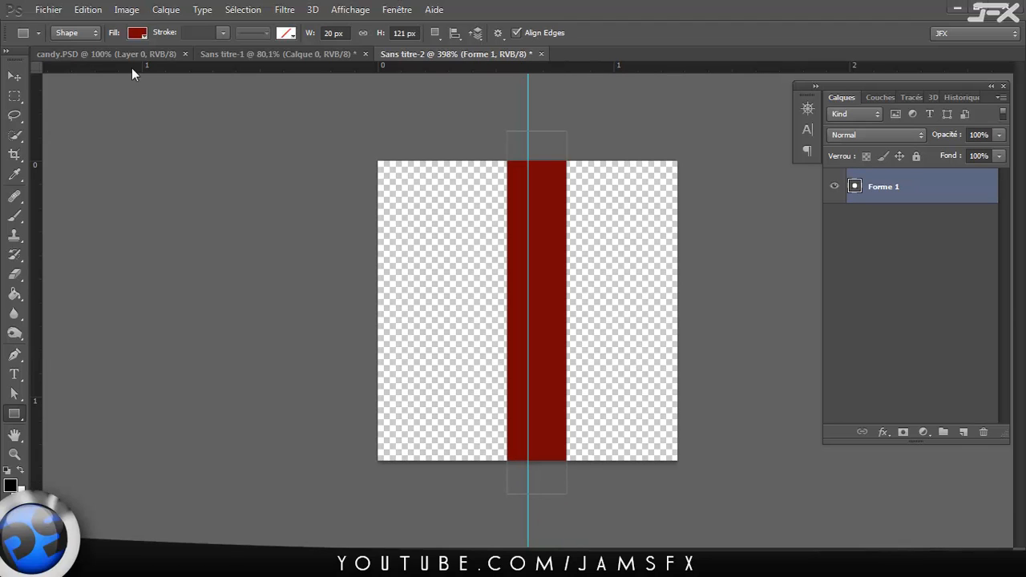
Set the rectangle's fill colour to dark red #750303.
{"action": "left_click", "coordinate": [137, 34]}
{"action": "left_click", "coordinate": [208, 57]}
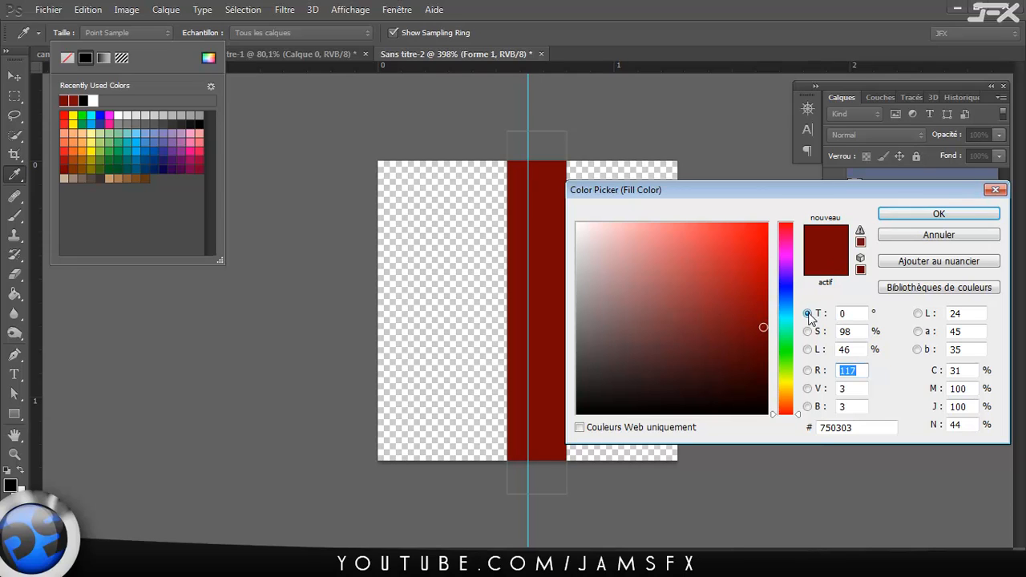
{"action": "left_click", "coordinate": [954, 214]}
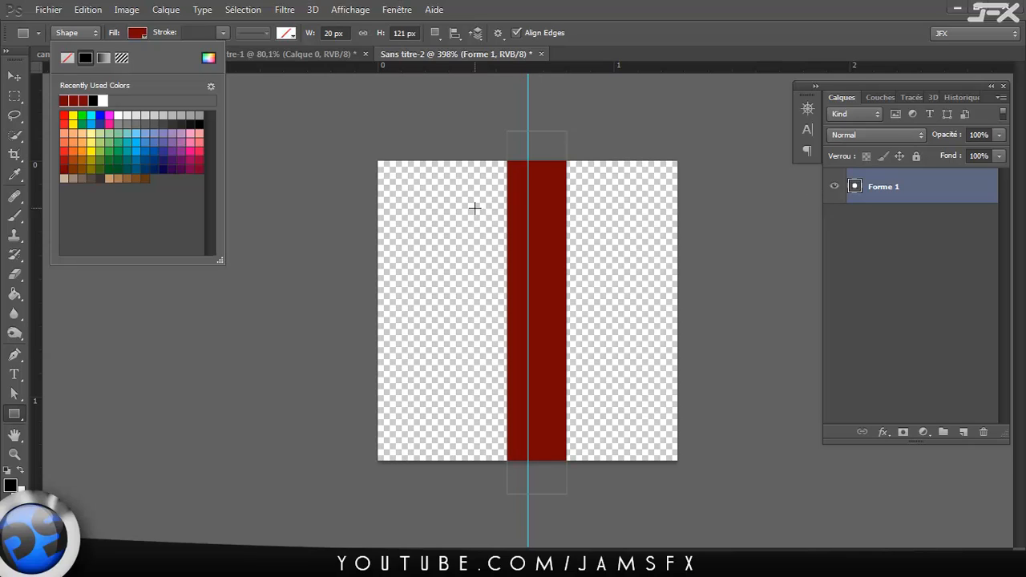
{"action": "left_click", "coordinate": [627, 31]}
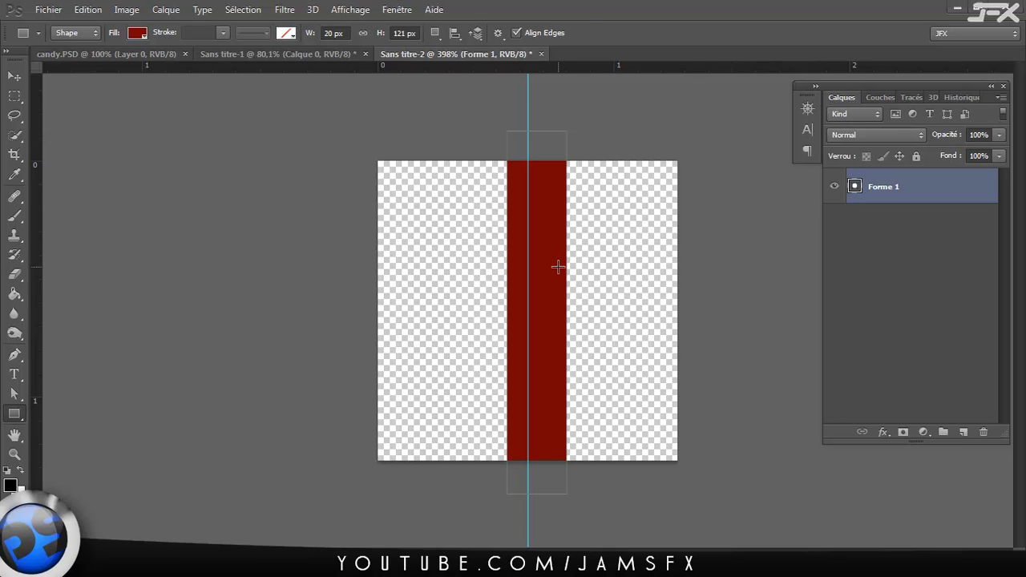
Centre the stripe on the guide and place a duplicate of it straddling the canvas's left edge.
{"action": "key", "text": "v"}
{"action": "left_click_drag", "start_coordinate": [561, 257], "coordinate": [405, 254]}
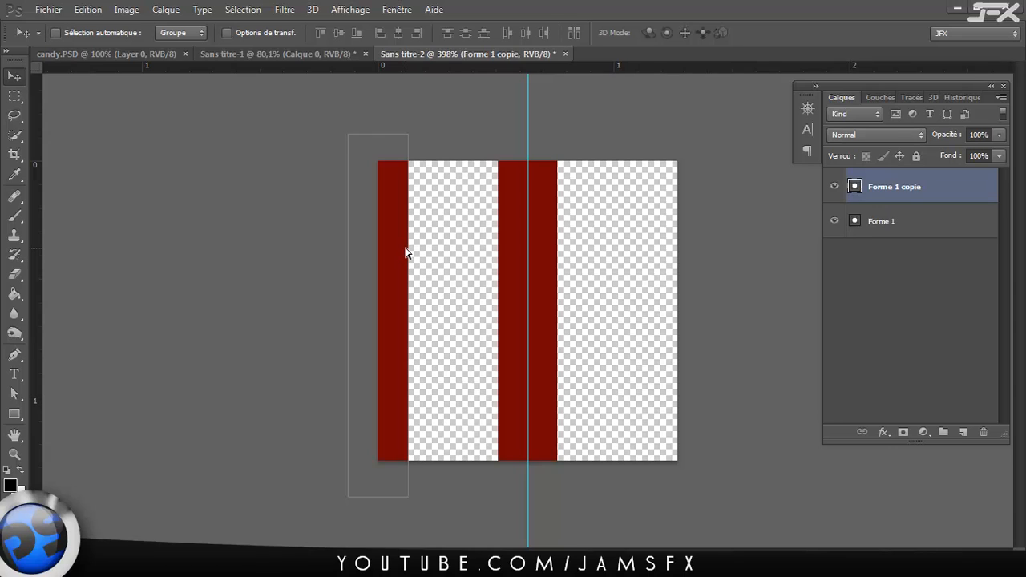
Narrow the duplicate stripe at the canvas's left edge symmetrically to 60% of its width.
{"action": "key", "text": "ctrl+t"}
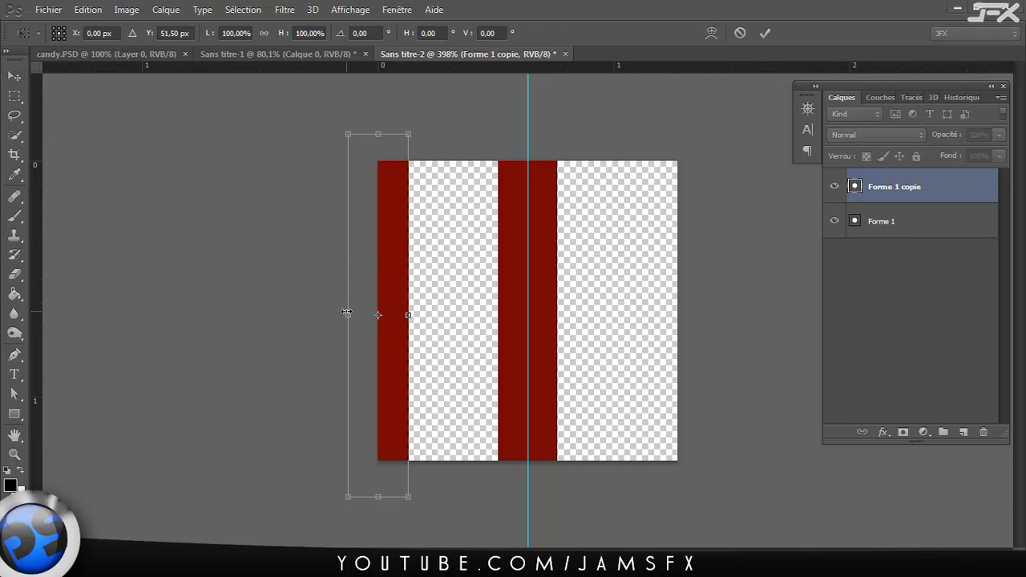
{"action": "left_click_drag", "start_coordinate": [345, 309], "coordinate": [389, 295]}
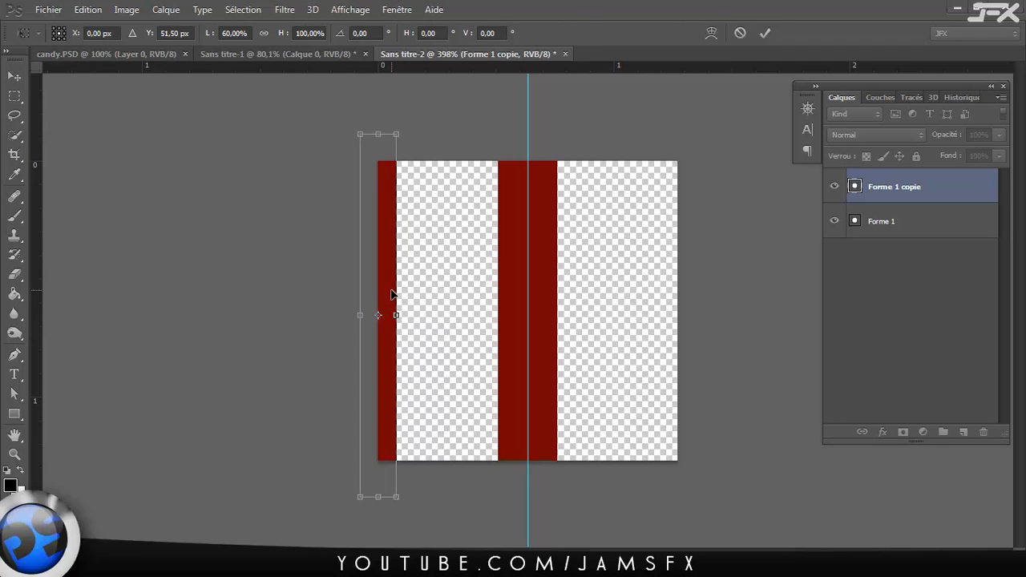
{"action": "key", "text": "Return"}
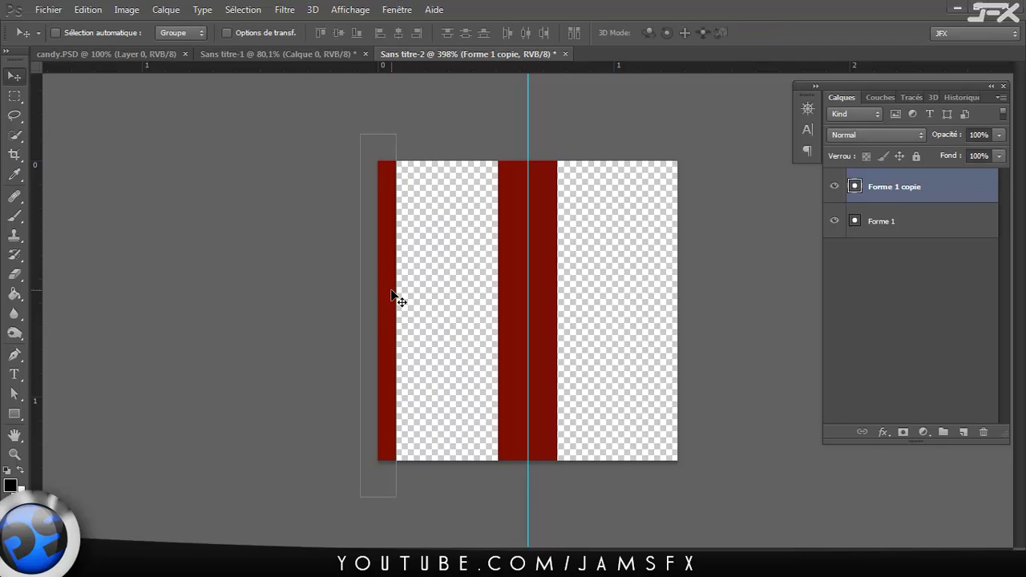
Recolour the narrow stripe at the canvas's left edge to a brighter red.
{"action": "double_click", "coordinate": [855, 188]}
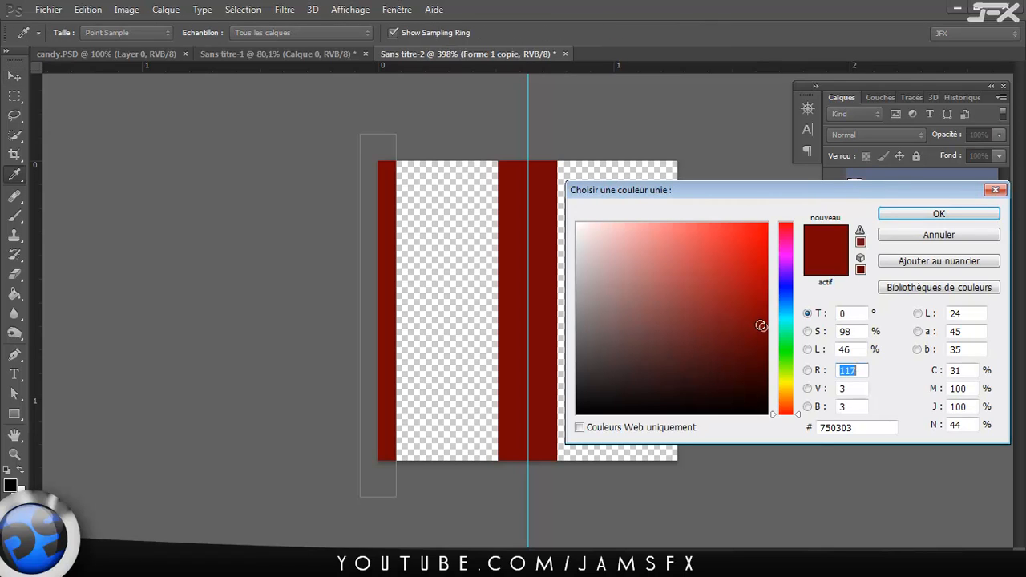
{"action": "left_click", "coordinate": [759, 284]}
{"action": "mouse_move", "coordinate": [760, 284]}
{"action": "left_mouse_down"}
{"action": "mouse_move", "coordinate": [762, 273]}
{"action": "mouse_move", "coordinate": [765, 282]}
{"action": "left_mouse_up"}
{"action": "left_click", "coordinate": [938, 213]}
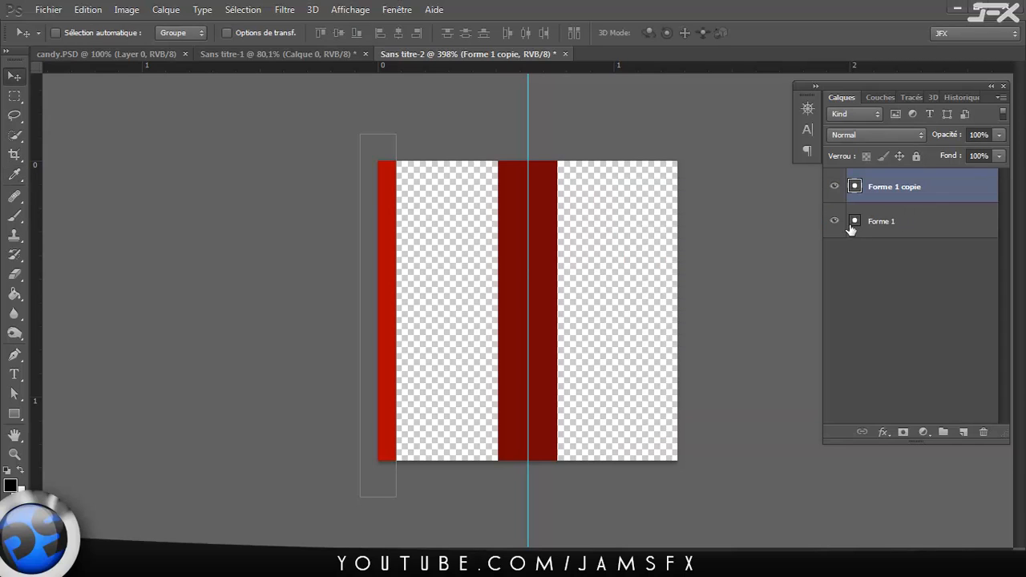
Lighten the central stripe's fill slightly, keeping it a dark red.
{"action": "double_click", "coordinate": [853, 224]}
{"action": "left_click_drag", "start_coordinate": [761, 327], "coordinate": [762, 315]}
{"action": "left_click", "coordinate": [896, 216]}
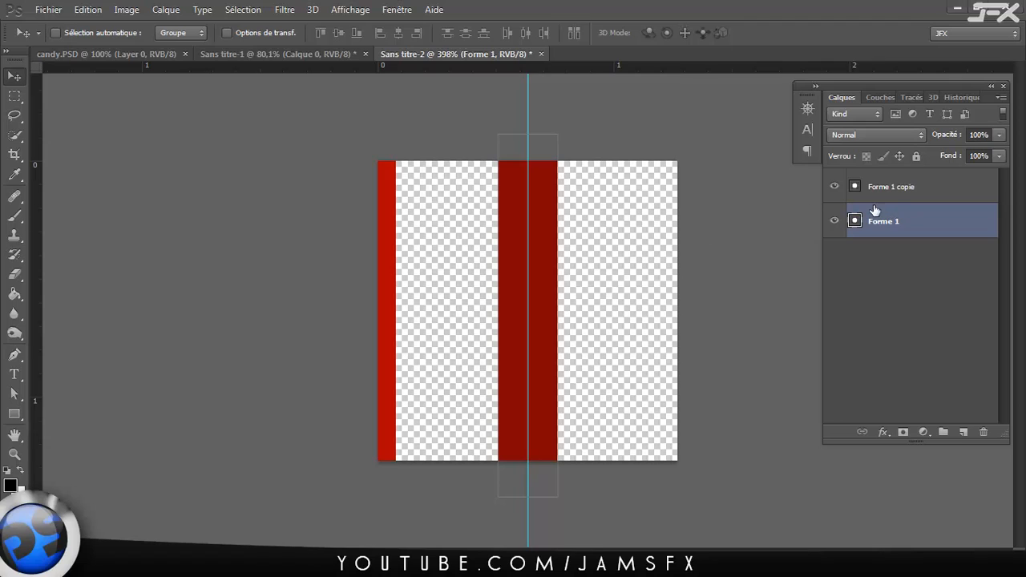
Duplicate the narrow bright red stripe and place the copy straddling the canvas's right edge.
{"action": "left_click", "coordinate": [890, 194]}
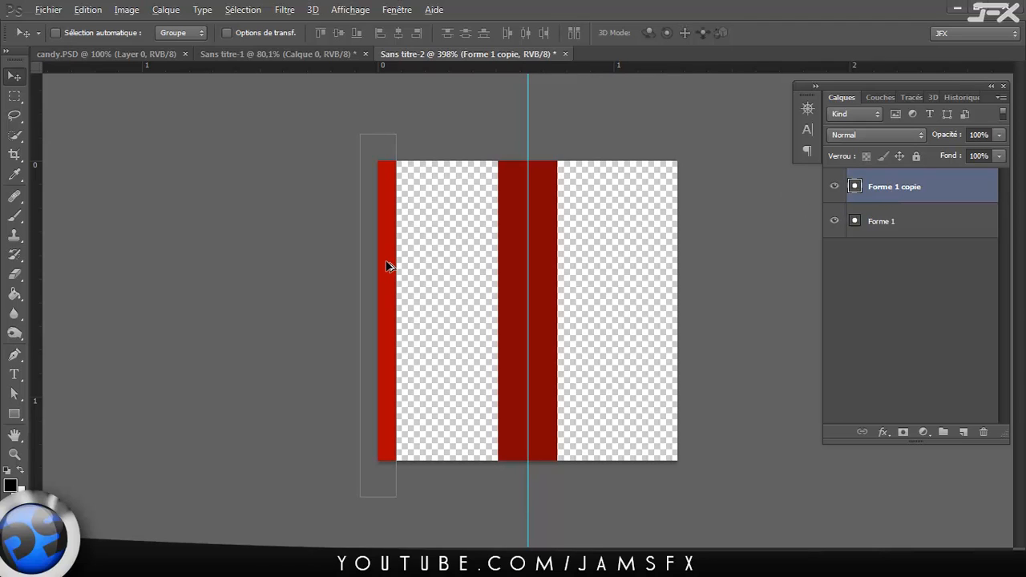
{"action": "left_click_drag", "start_coordinate": [387, 265], "coordinate": [680, 274]}
{"action": "key", "text": "ctrl+j"}
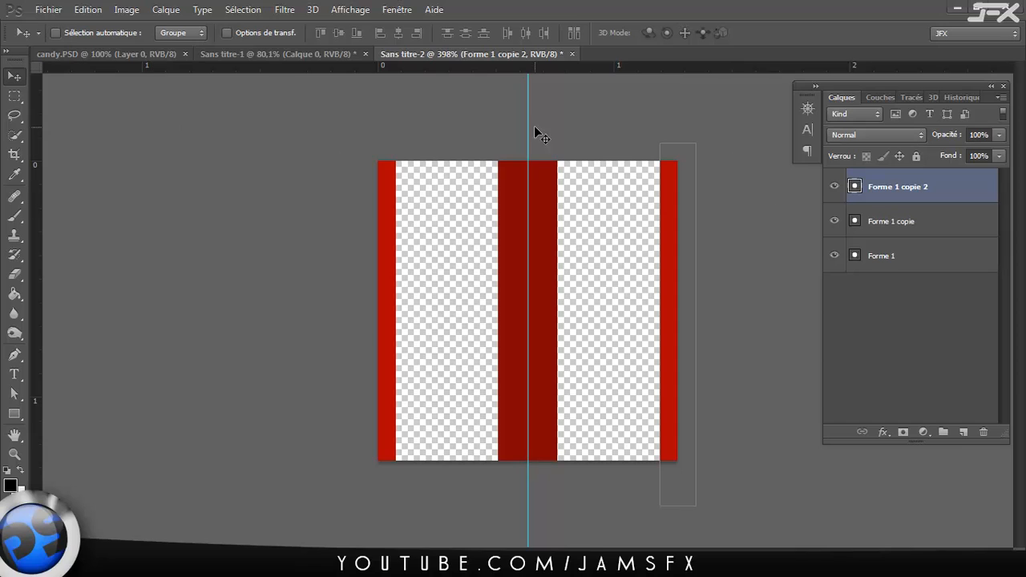
Define the striped artwork as a pattern named "sucre d'orge".
{"action": "left_click", "coordinate": [87, 10]}
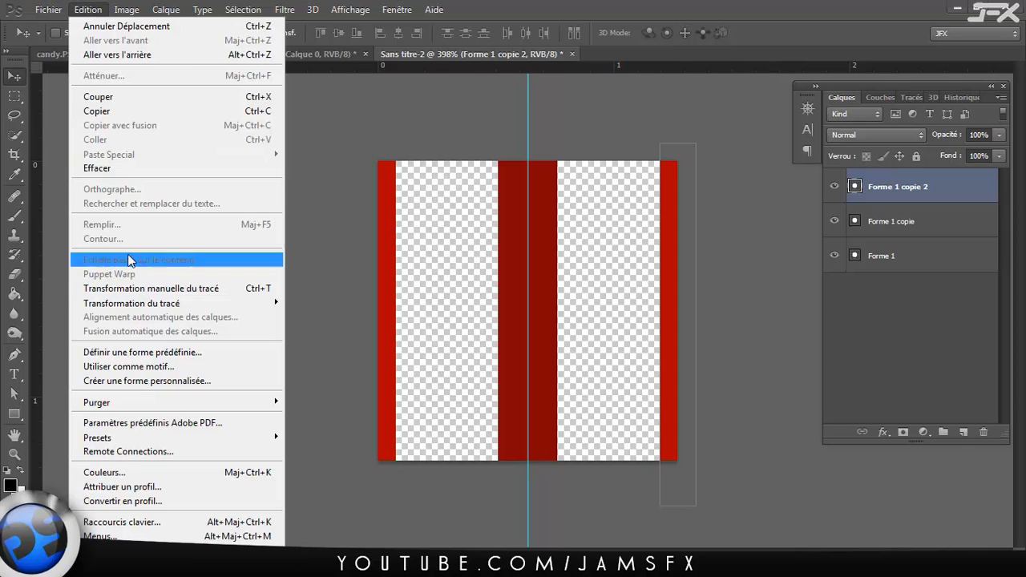
{"action": "left_click", "coordinate": [129, 365]}
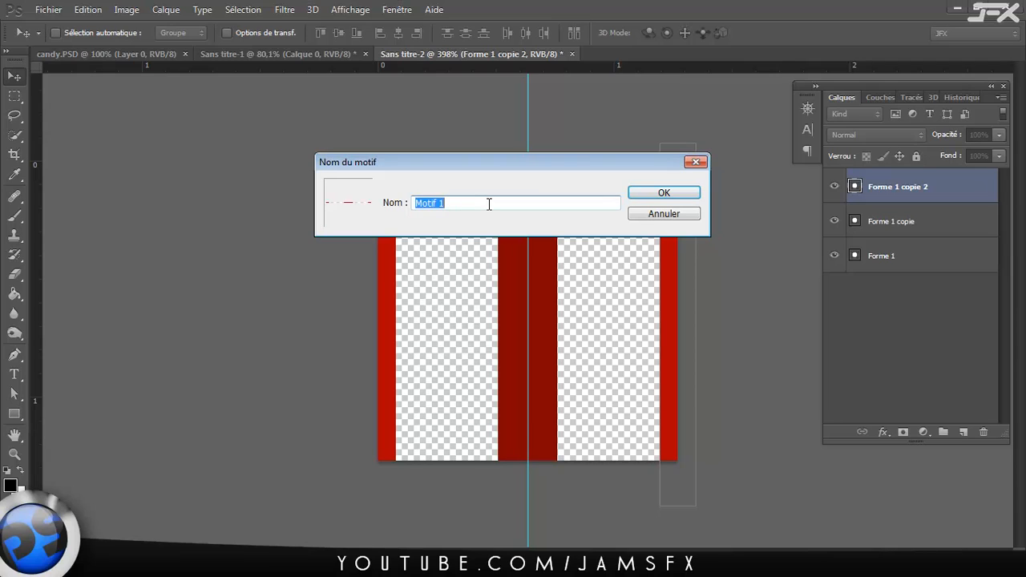
{"action": "type", "text": "sucre d'orge"}
{"action": "key", "text": "Return"}
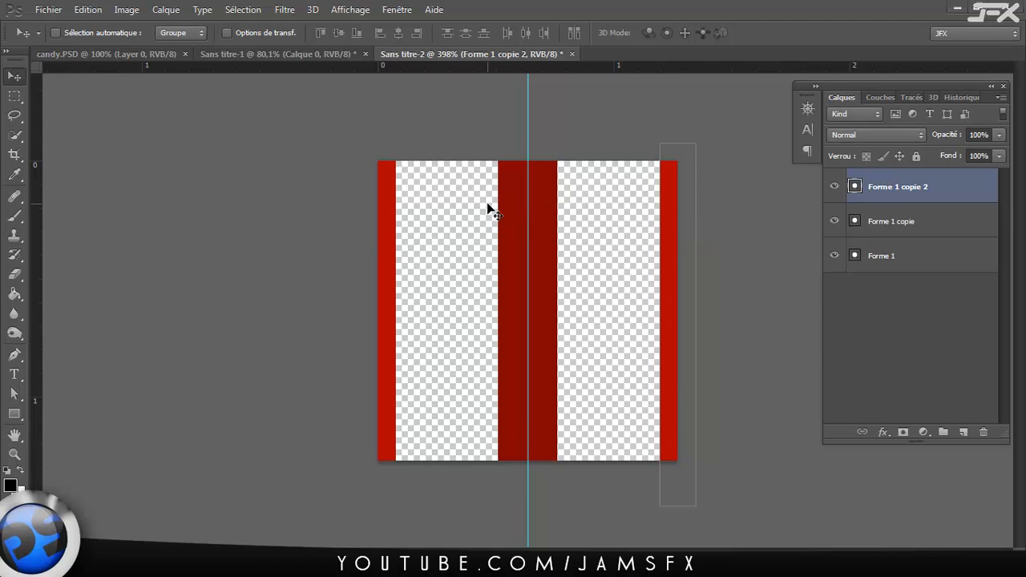
Close the stripe pattern document without saving it.
{"action": "key", "text": "ctrl+w"}
{"action": "key", "text": "Tab"}
{"action": "key", "text": "Return"}
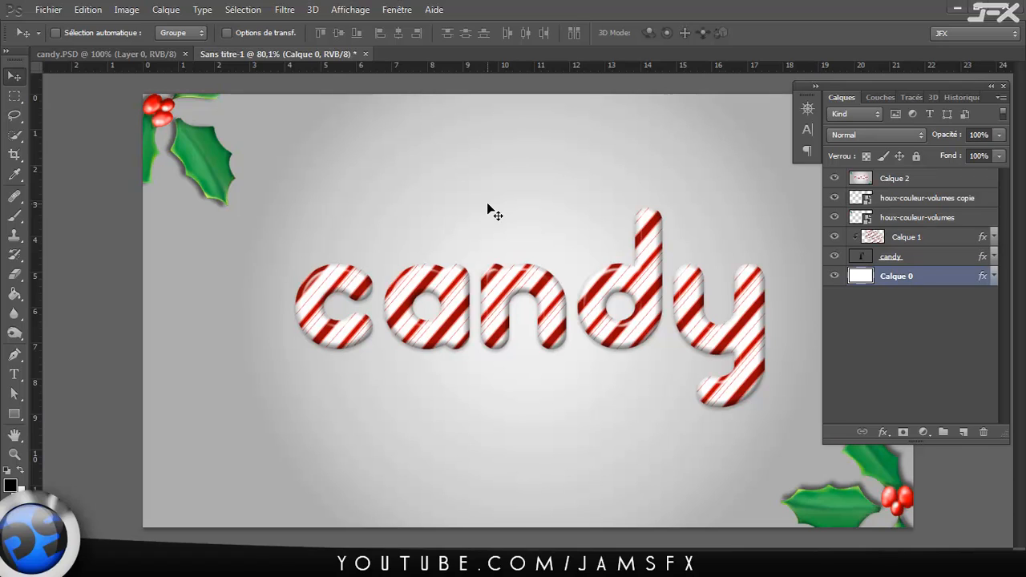
Create a new 1280 × 720 pixel document with a white background.
{"action": "key", "text": "ctrl+n"}
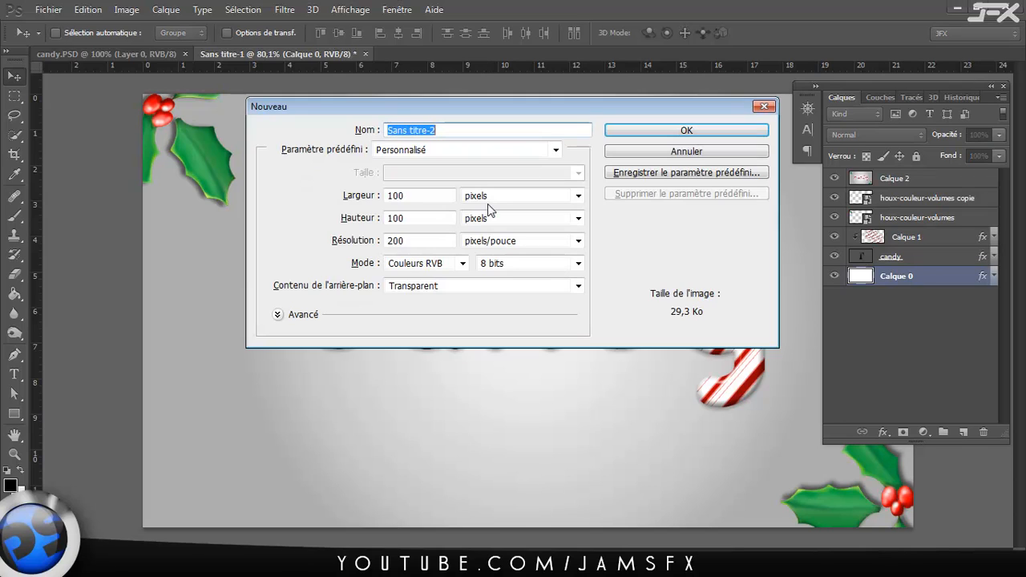
{"action": "key", "text": "Tab"}
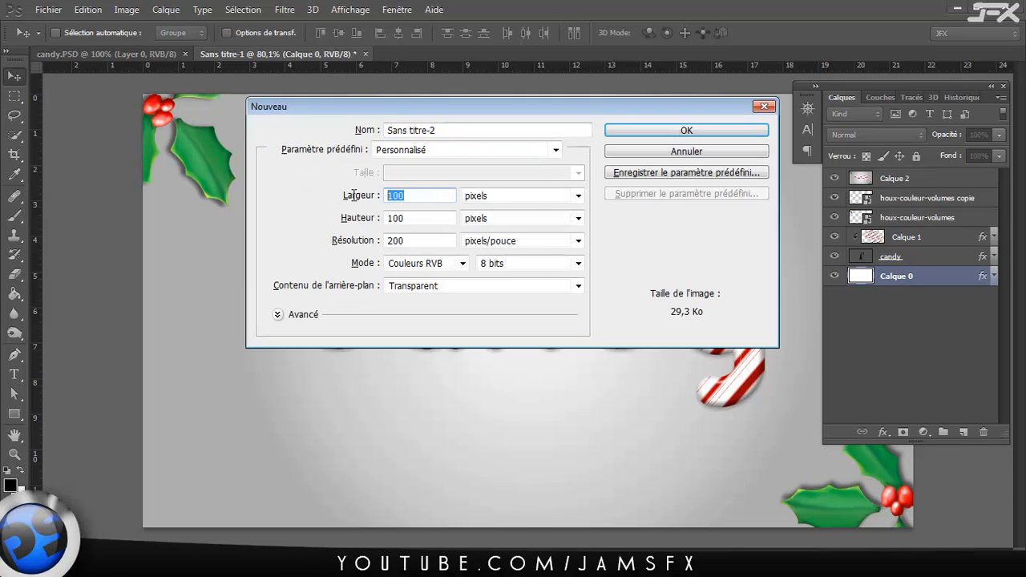
{"action": "type", "text": "1280"}
{"action": "key", "text": "Tab"}
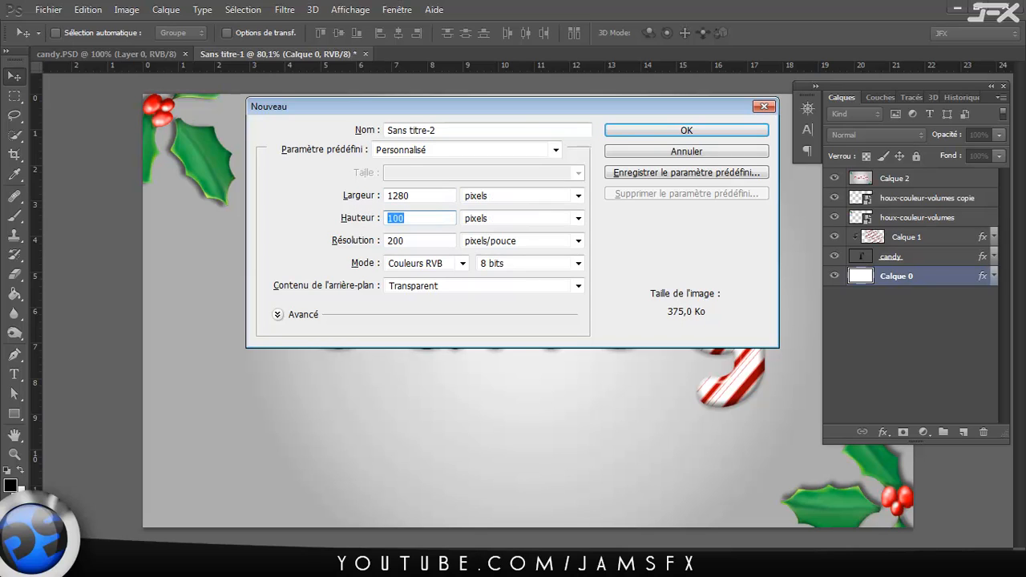
{"action": "type", "text": "720"}
{"action": "left_click", "coordinate": [425, 287]}
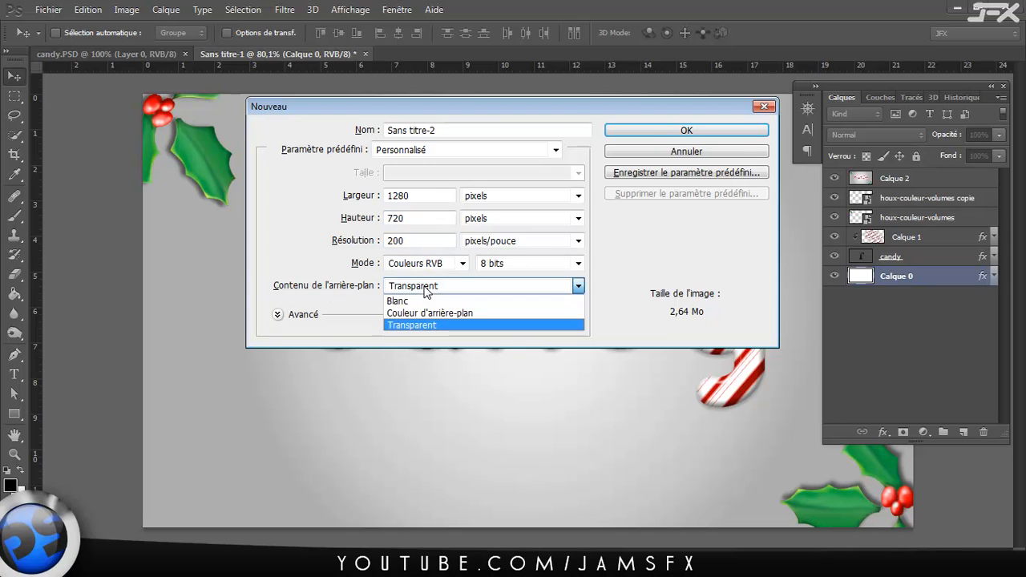
{"action": "left_click", "coordinate": [417, 302]}
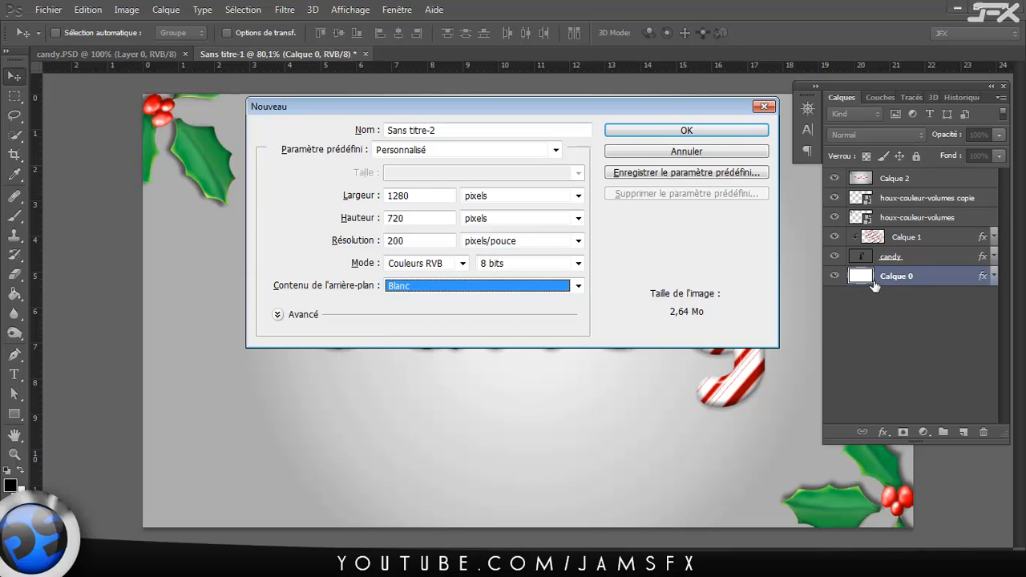
{"action": "left_click", "coordinate": [704, 133]}
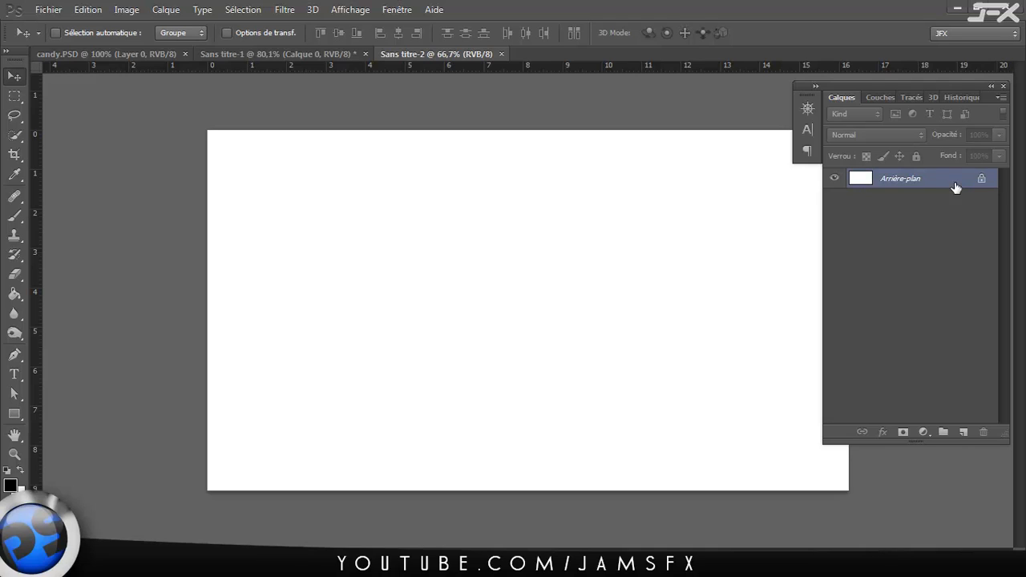
Convert the background into a regular layer and apply a Gradient Overlay with the Radial style to it.
{"action": "double_click", "coordinate": [955, 187], "text": "alt"}
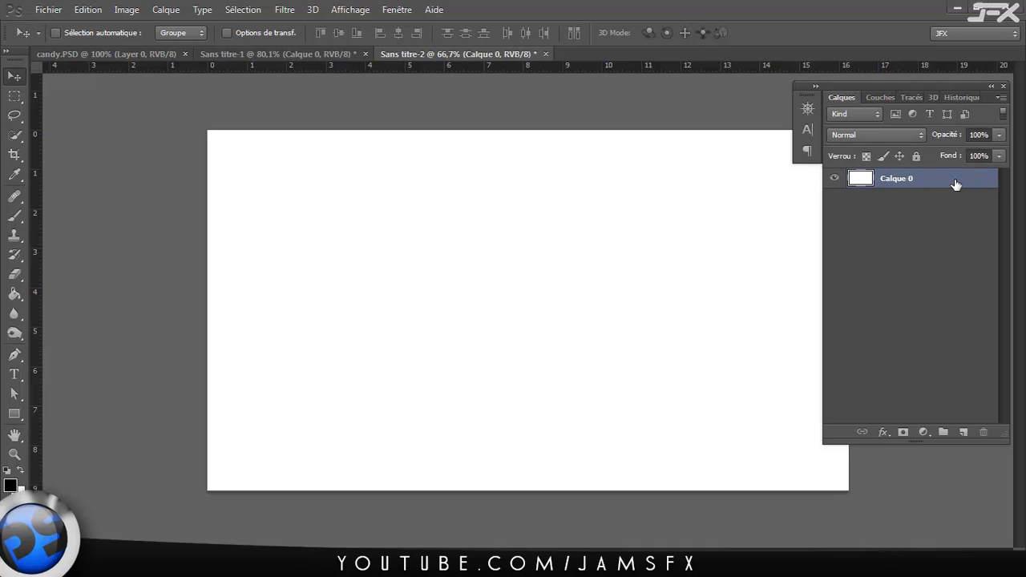
{"action": "left_click", "coordinate": [305, 57]}
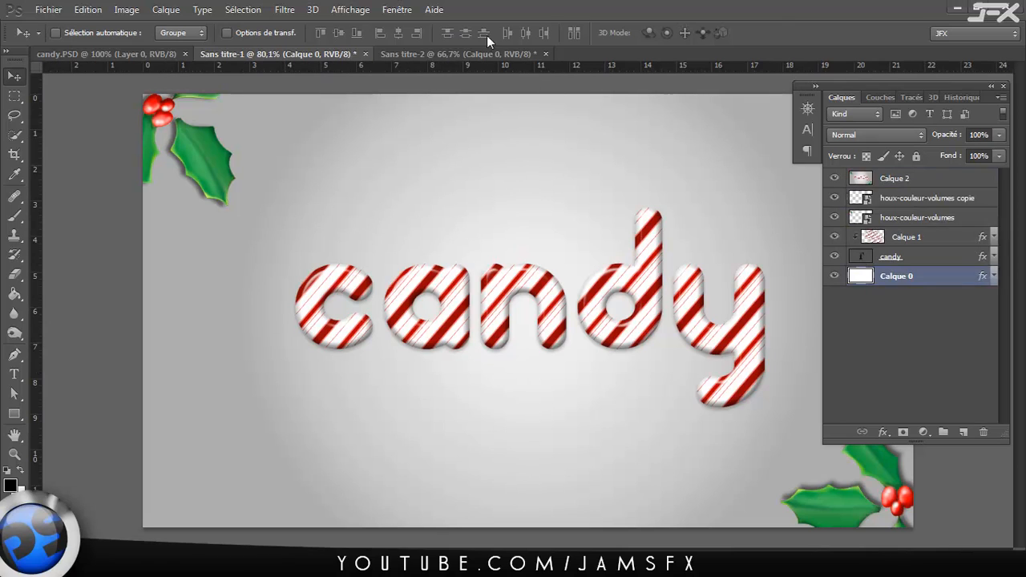
{"action": "left_click", "coordinate": [388, 53]}
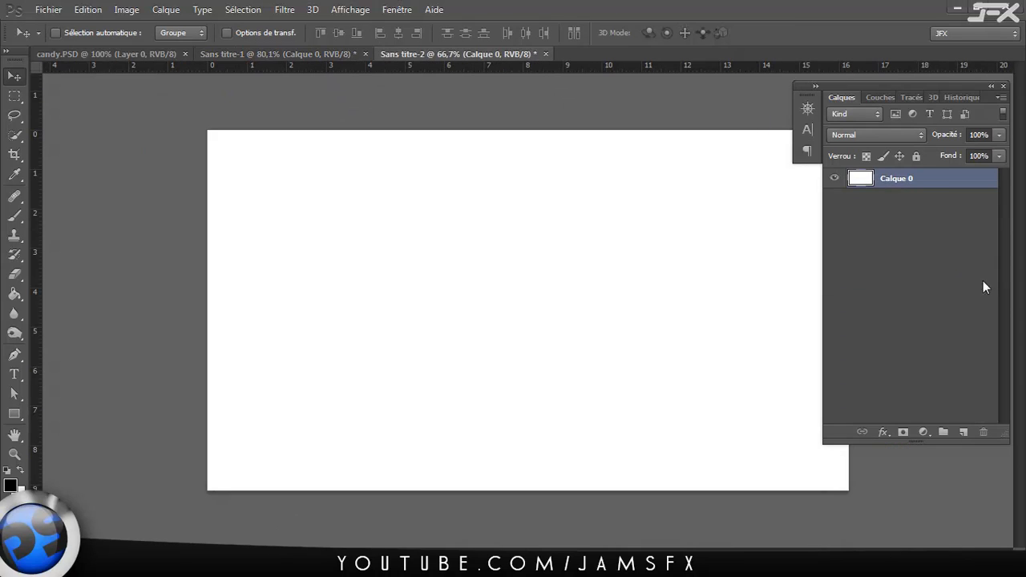
{"action": "double_click", "coordinate": [936, 181]}
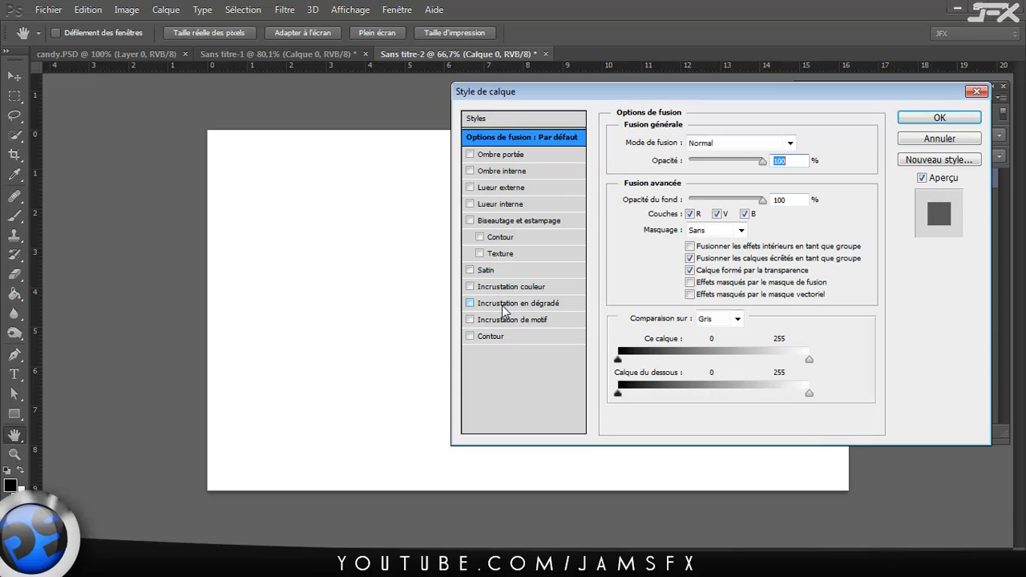
{"action": "left_click", "coordinate": [472, 306]}
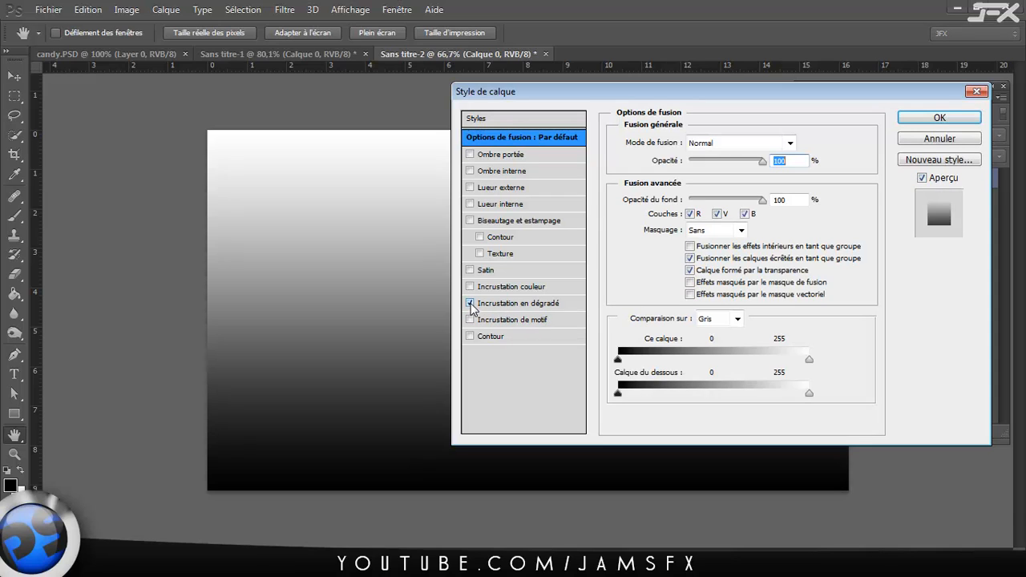
{"action": "left_click", "coordinate": [492, 312]}
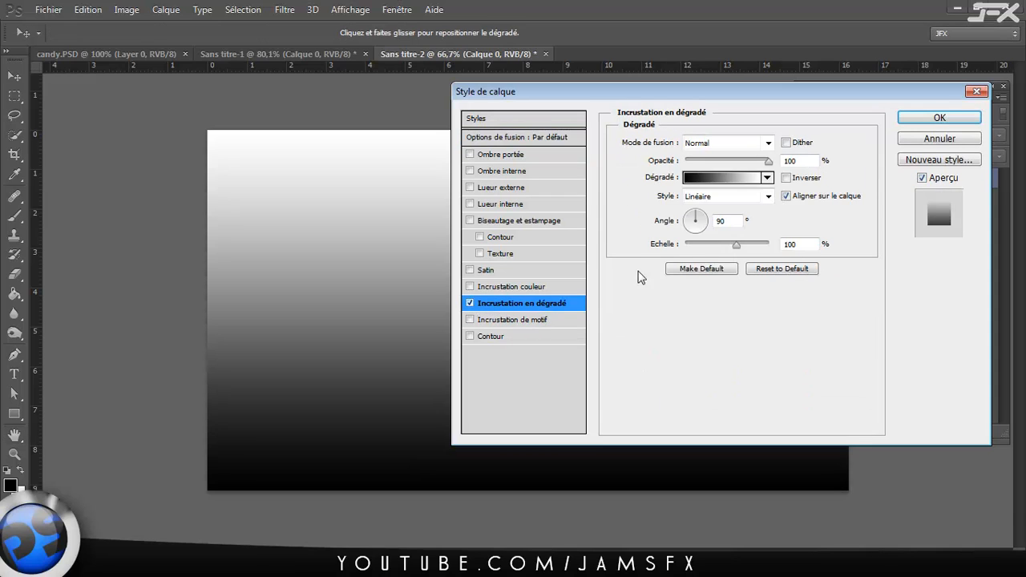
{"action": "left_click", "coordinate": [769, 196]}
{"action": "left_click", "coordinate": [745, 222]}
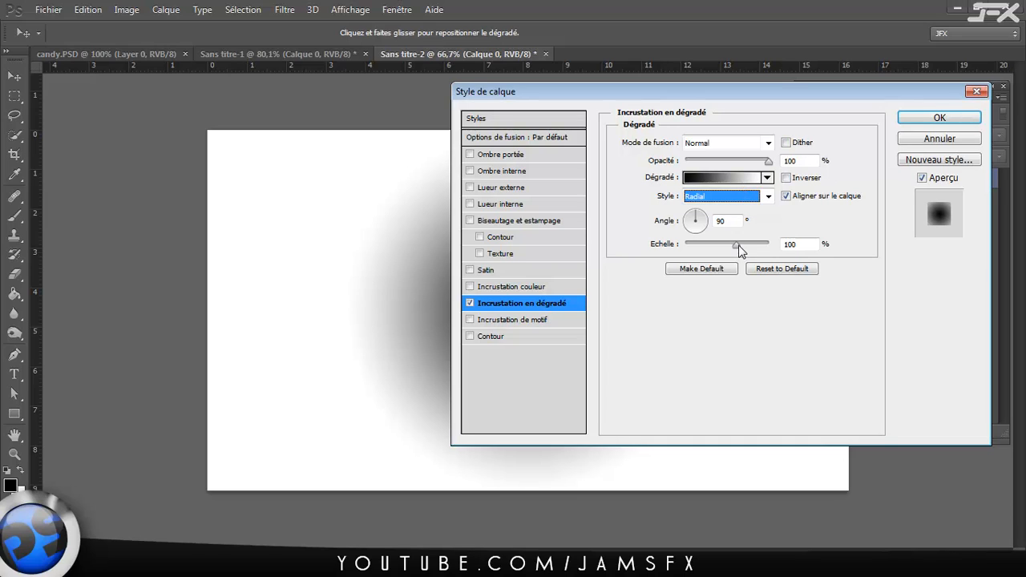
Edit the overlay's gradient and set its starting colour stop to f1f0f0.
{"action": "left_click", "coordinate": [733, 179]}
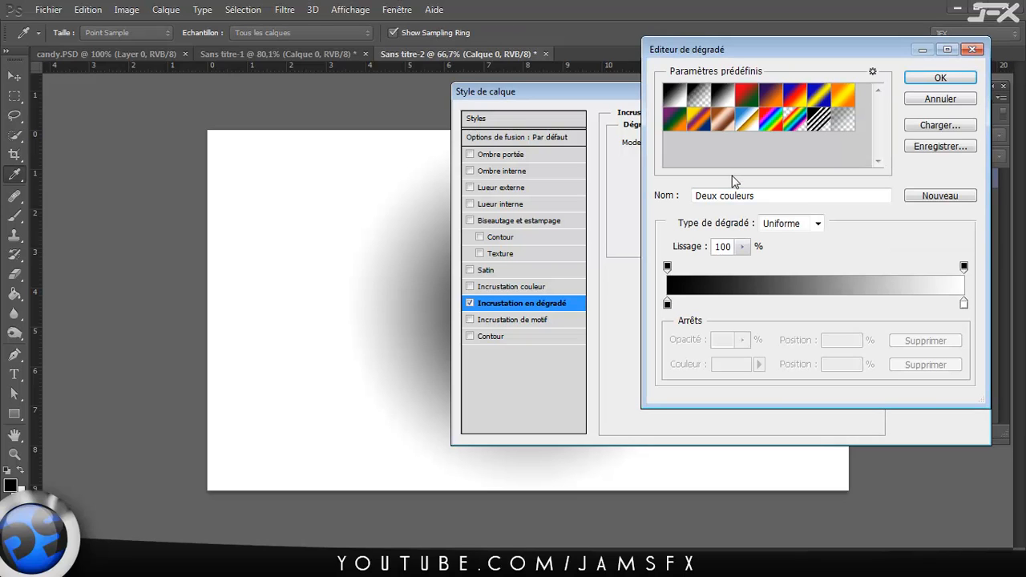
{"action": "left_click", "coordinate": [668, 305]}
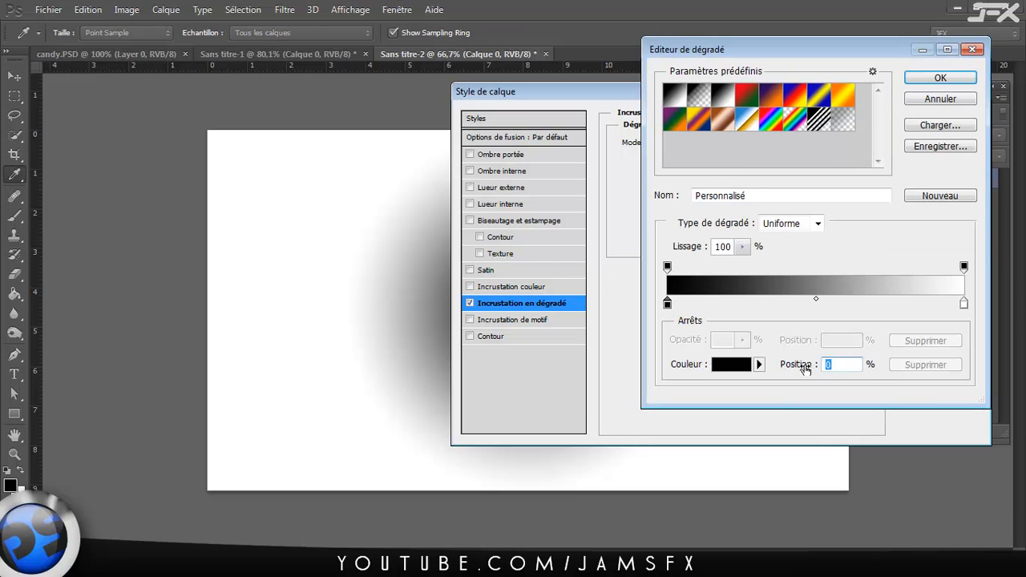
{"action": "left_click", "coordinate": [715, 368]}
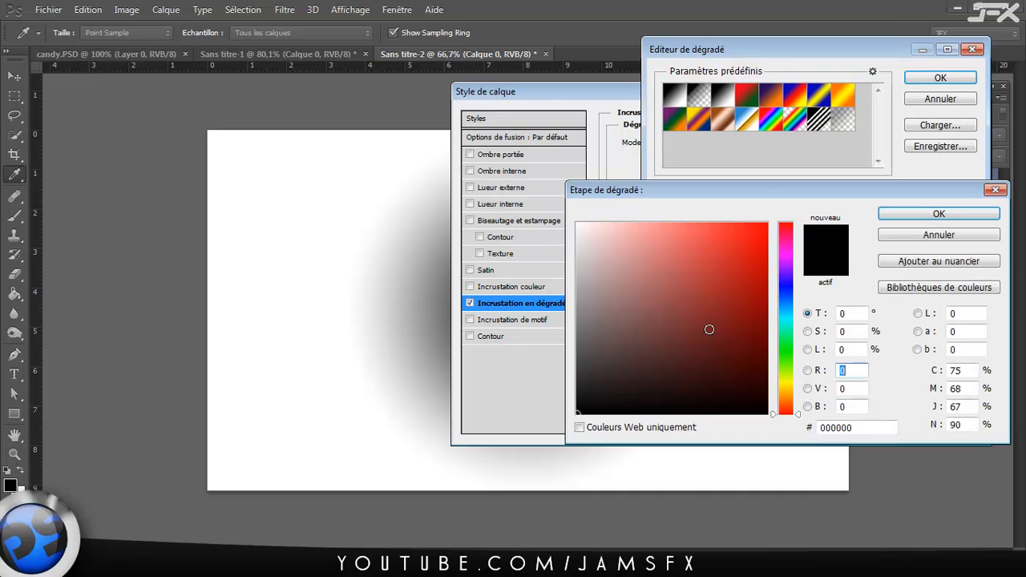
{"action": "left_click_drag", "start_coordinate": [874, 428], "coordinate": [720, 428]}
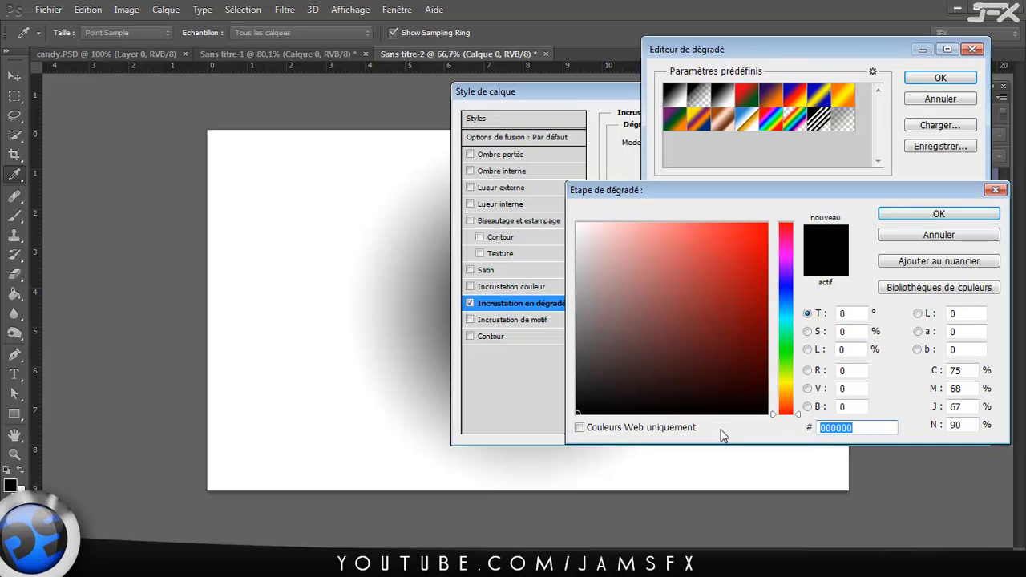
{"action": "type", "text": "f1f0f0"}
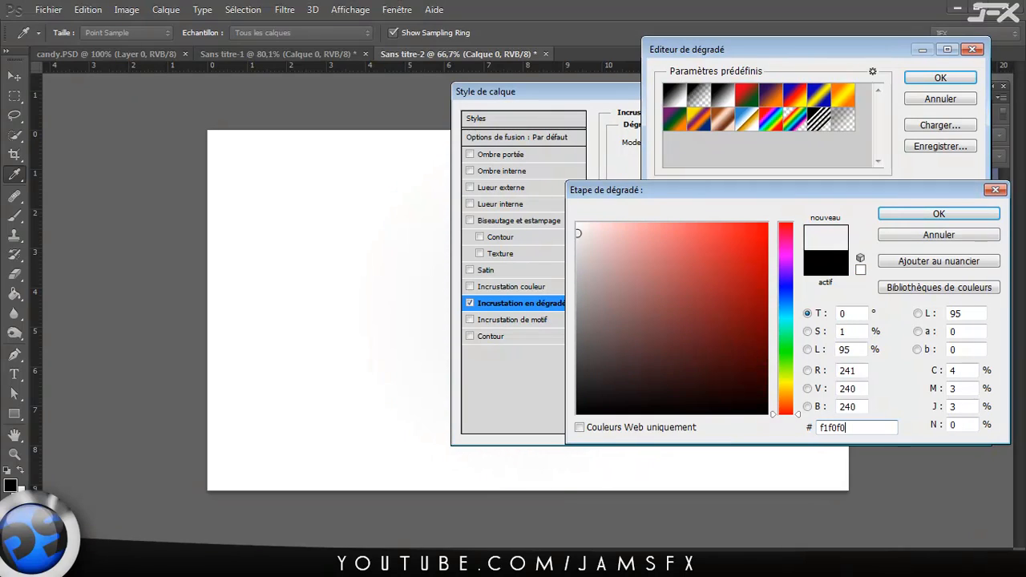
{"action": "key", "text": "Return"}
Set the gradient's end colour stop to a2a2a2.
{"action": "left_click", "coordinate": [964, 303]}
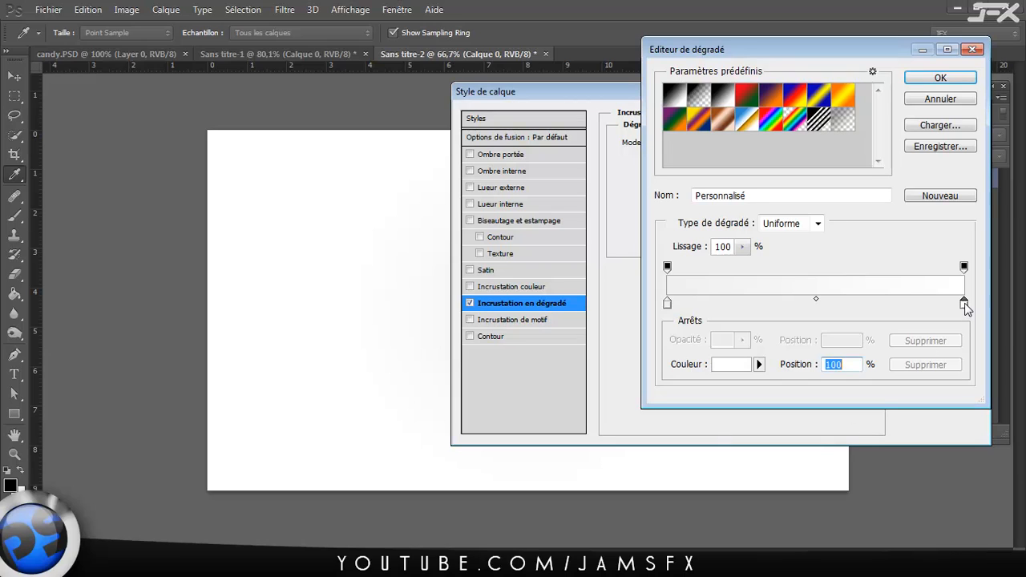
{"action": "left_click", "coordinate": [733, 365]}
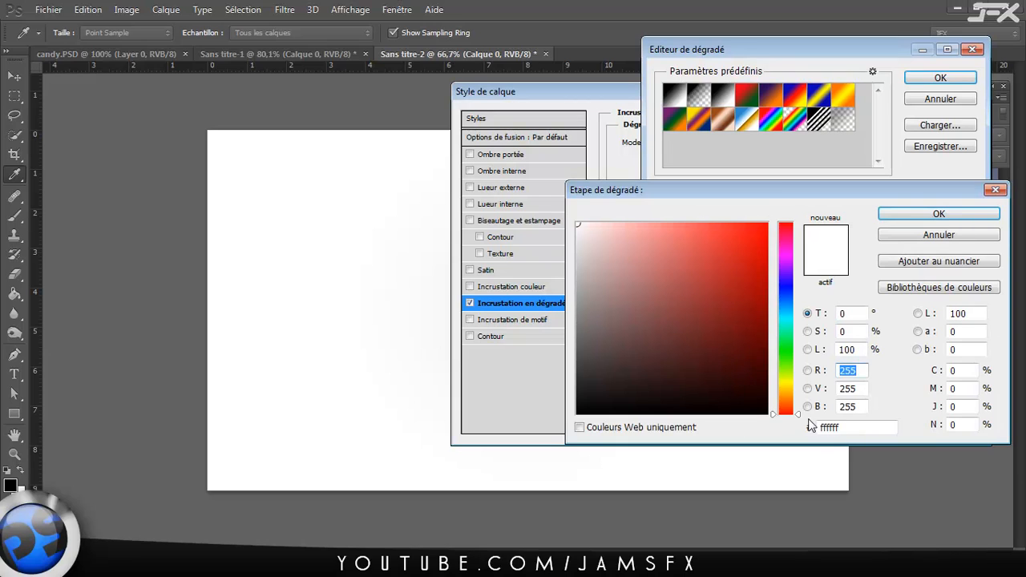
{"action": "left_click", "coordinate": [836, 429]}
{"action": "left_click_drag", "start_coordinate": [837, 429], "coordinate": [786, 432]}
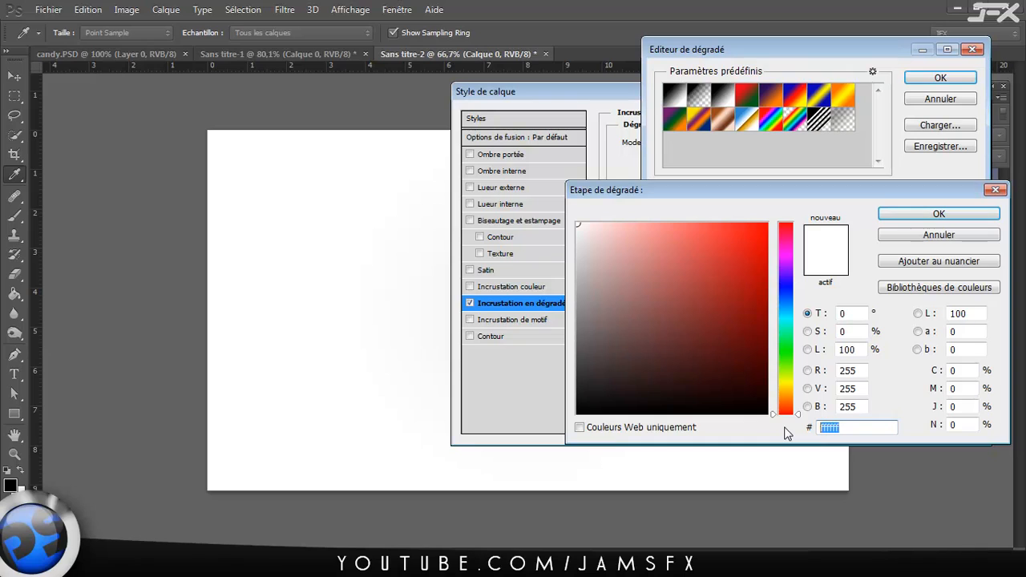
{"action": "type", "text": "a2a2a2"}
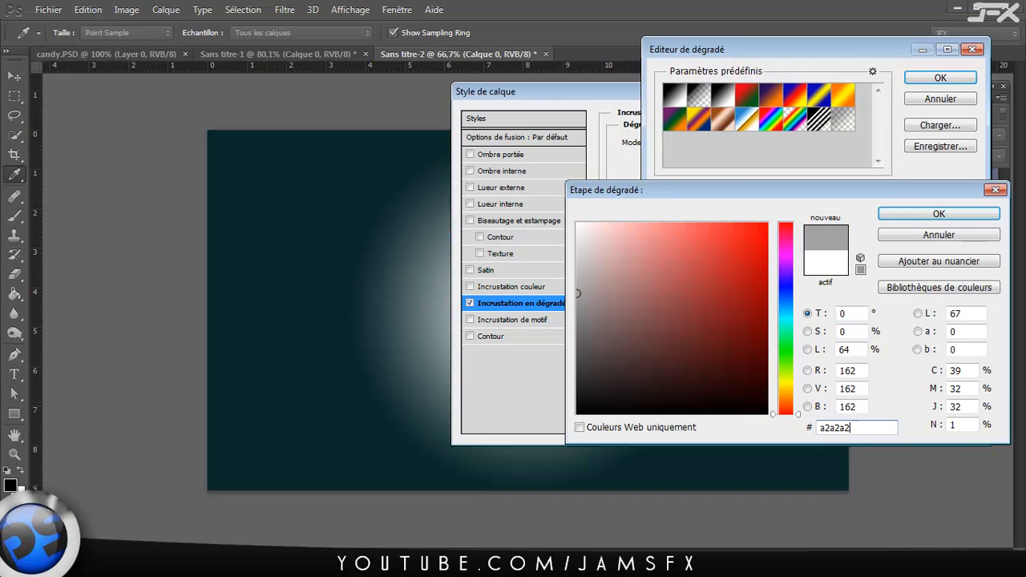
{"action": "key", "text": "Return"}
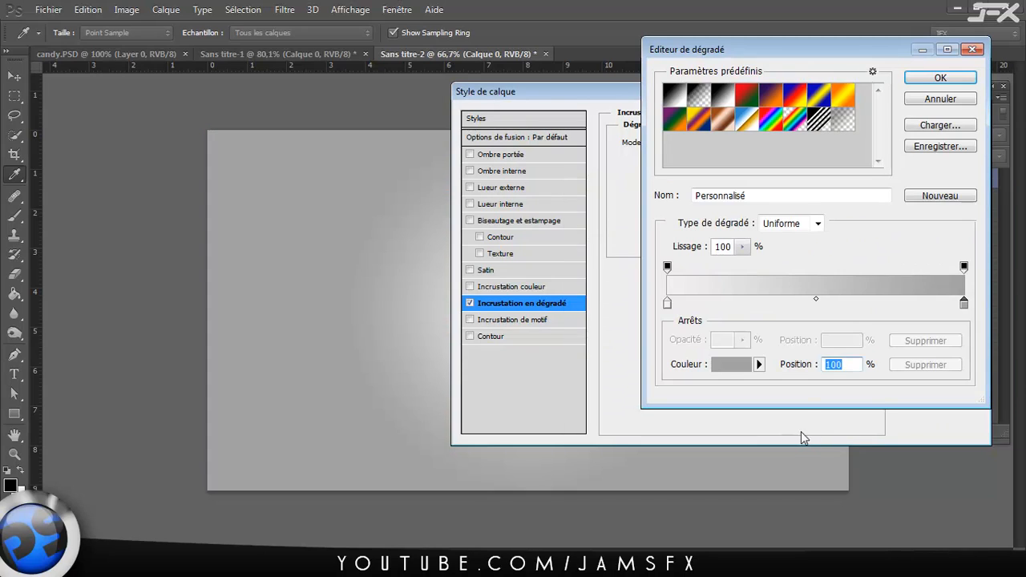
Add a middle colour stop at position 44% with colour d9d9d9 and accept the gradient.
{"action": "left_click", "coordinate": [800, 303]}
{"action": "left_click", "coordinate": [841, 362]}
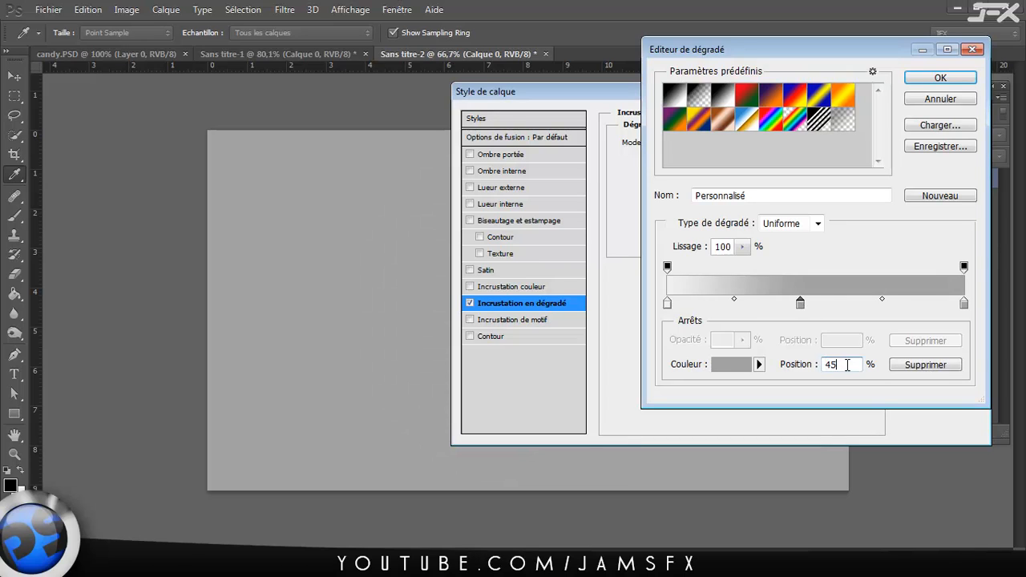
{"action": "key", "text": "BackSpace"}
{"action": "type", "text": "4"}
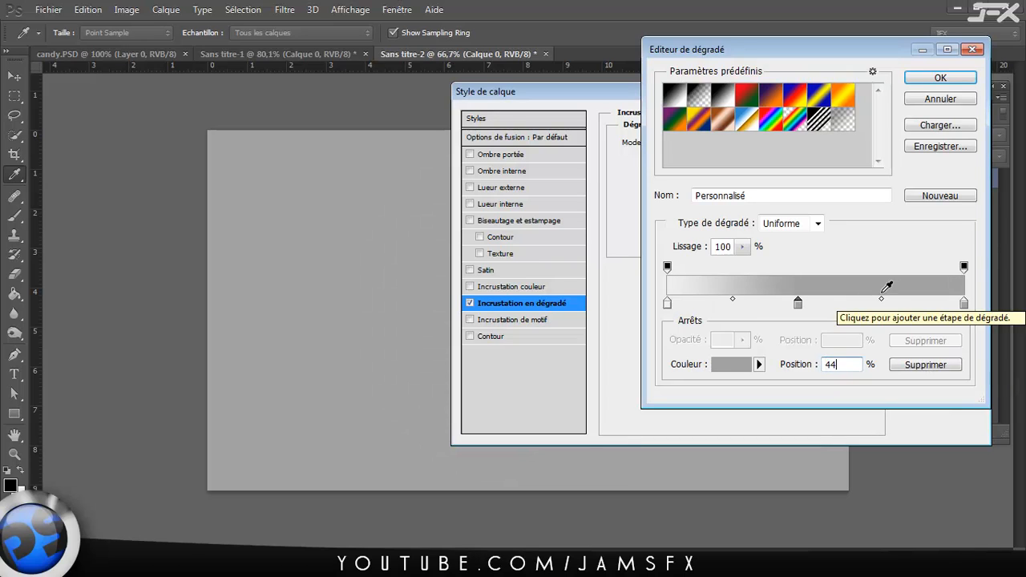
{"action": "left_click", "coordinate": [798, 304]}
{"action": "left_click", "coordinate": [726, 368]}
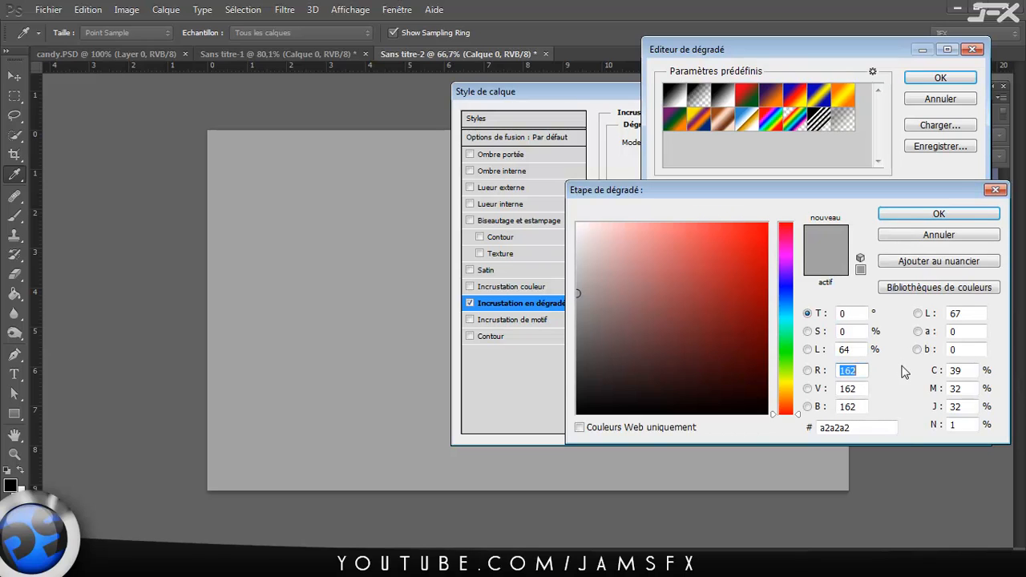
{"action": "left_click", "coordinate": [854, 427]}
{"action": "type", "text": "d9d9d9"}
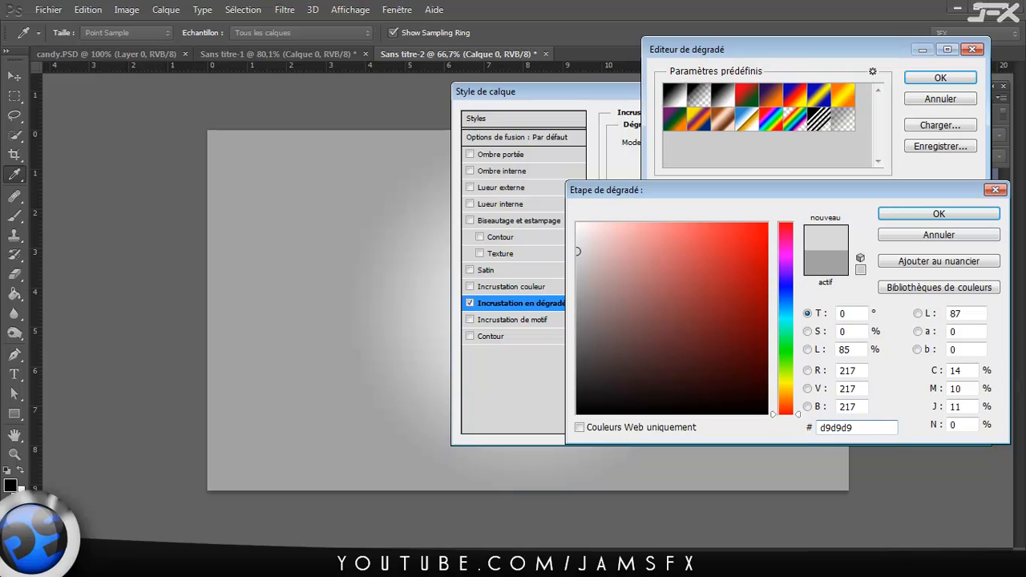
{"action": "key", "text": "Return"}
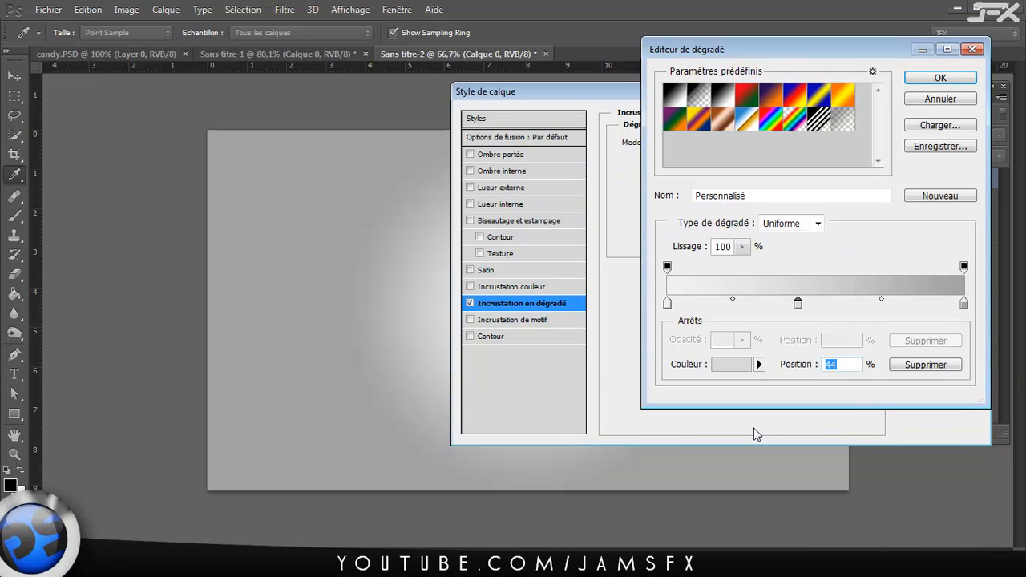
{"action": "left_click", "coordinate": [935, 78]}
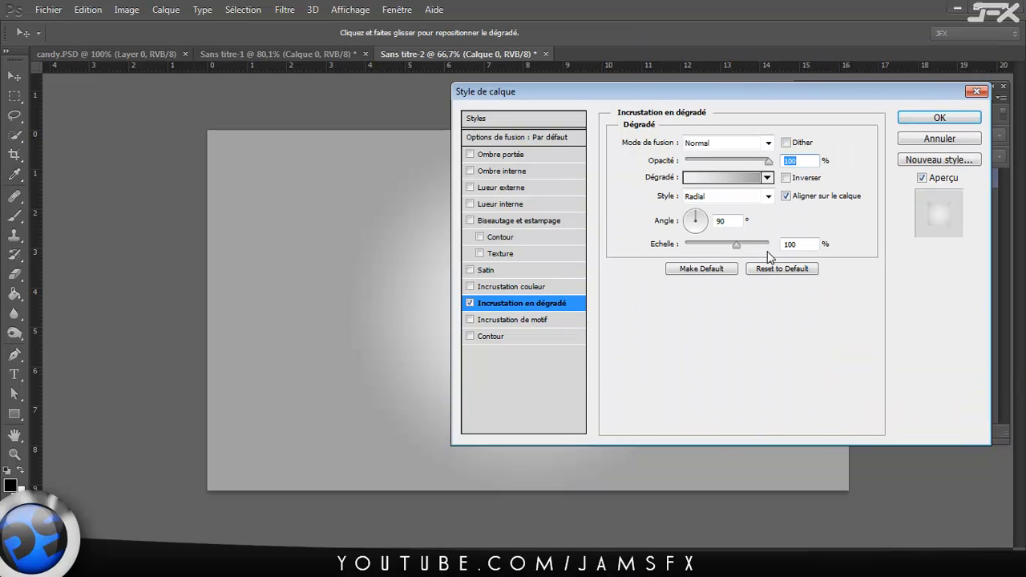
Set the gradient overlay's scale to 135%, apply the layer style and collapse the layer's effects list.
{"action": "left_click_drag", "start_coordinate": [619, 101], "coordinate": [767, 108]}
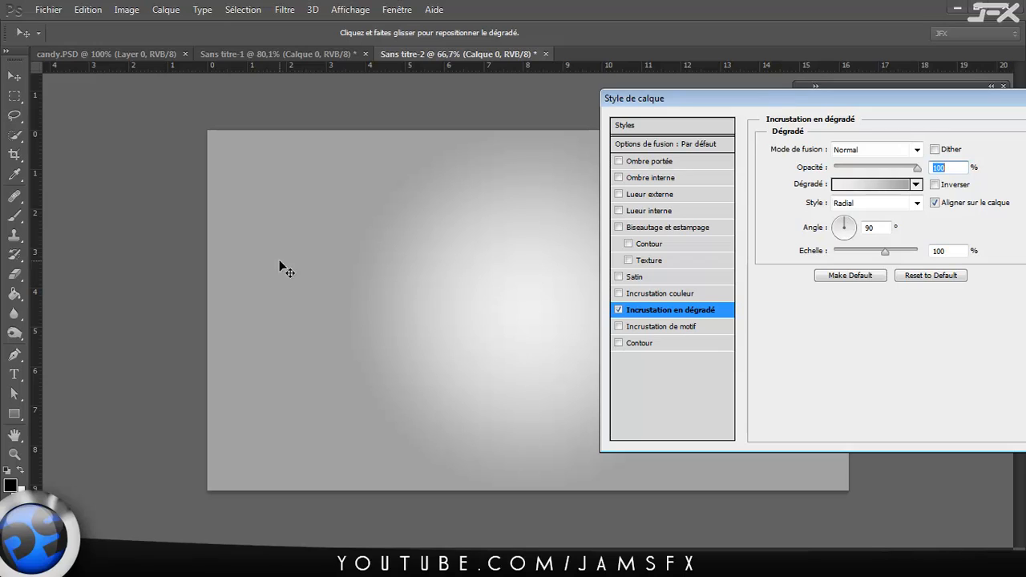
{"action": "left_click_drag", "start_coordinate": [885, 251], "coordinate": [909, 255]}
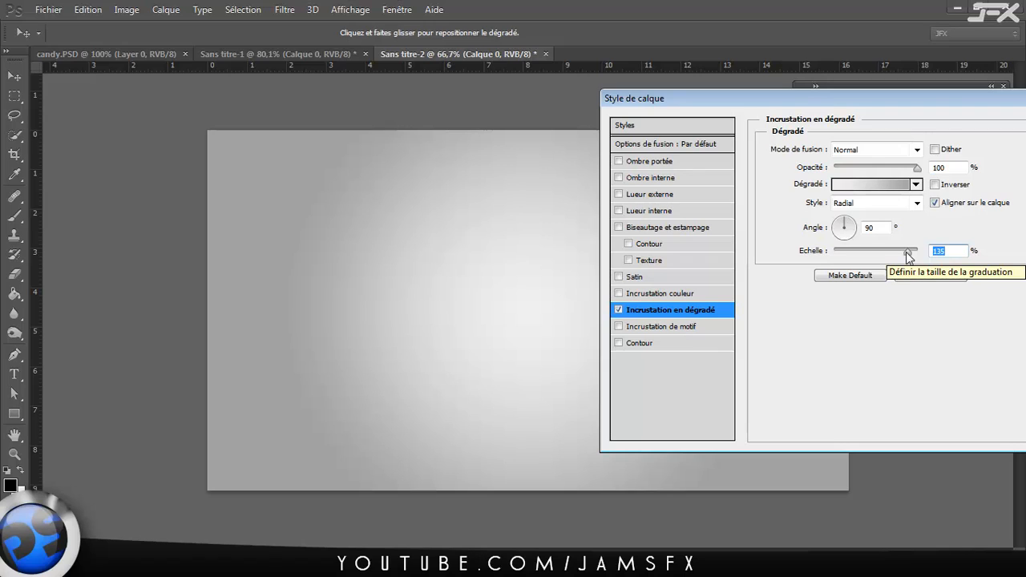
{"action": "left_click_drag", "start_coordinate": [855, 103], "coordinate": [401, 101]}
{"action": "left_click", "coordinate": [844, 124]}
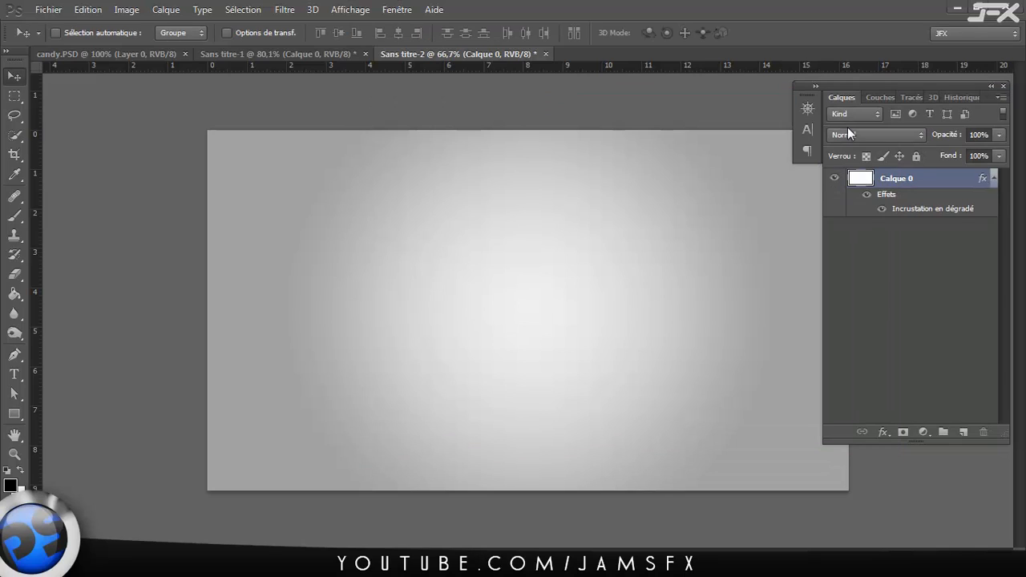
{"action": "left_click", "coordinate": [994, 184]}
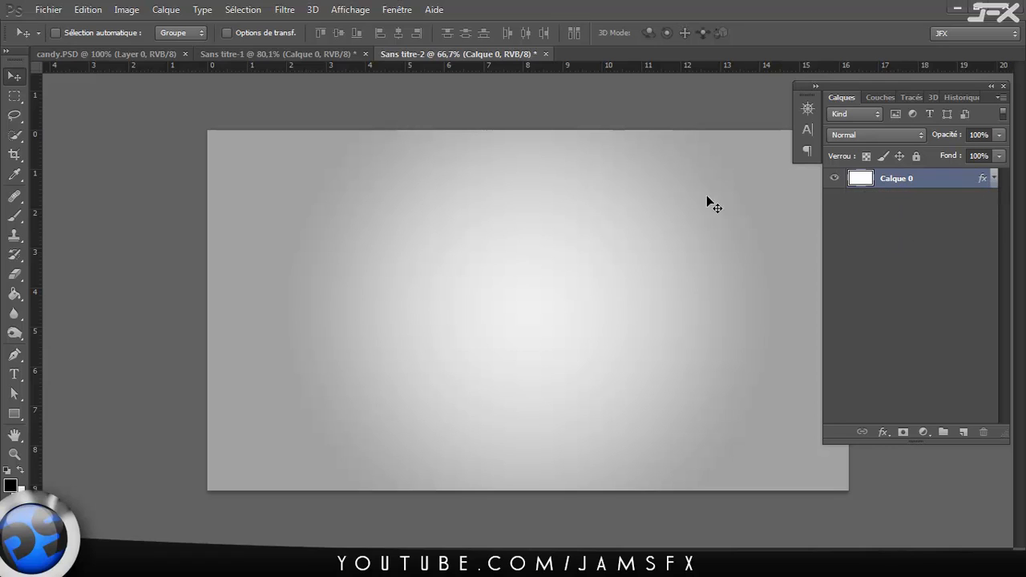
Add the white text "candy" in pooplatter at 136.41 pt and move it to the middle of the canvas.
{"action": "key", "text": "t"}
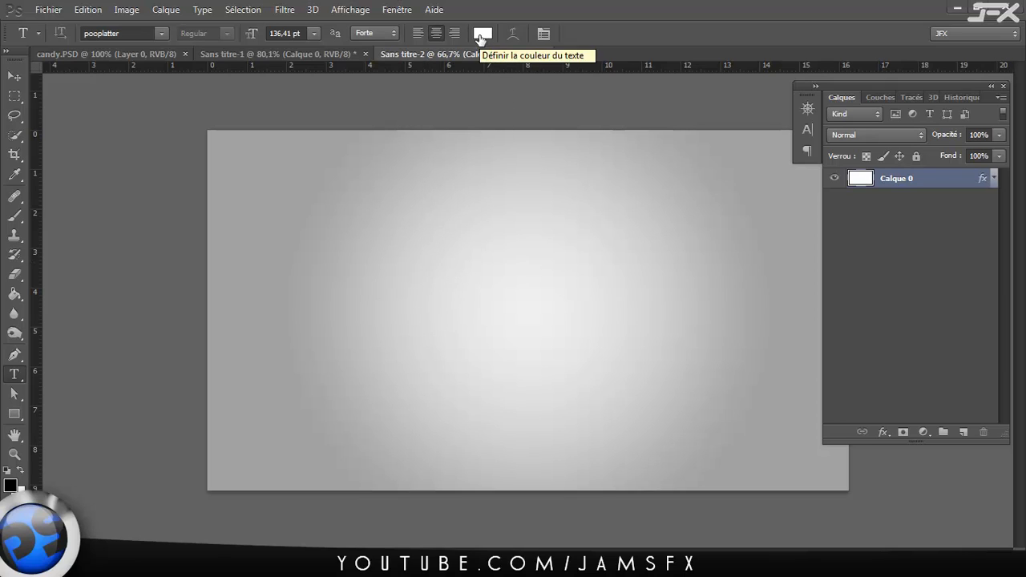
{"action": "left_click", "coordinate": [373, 282]}
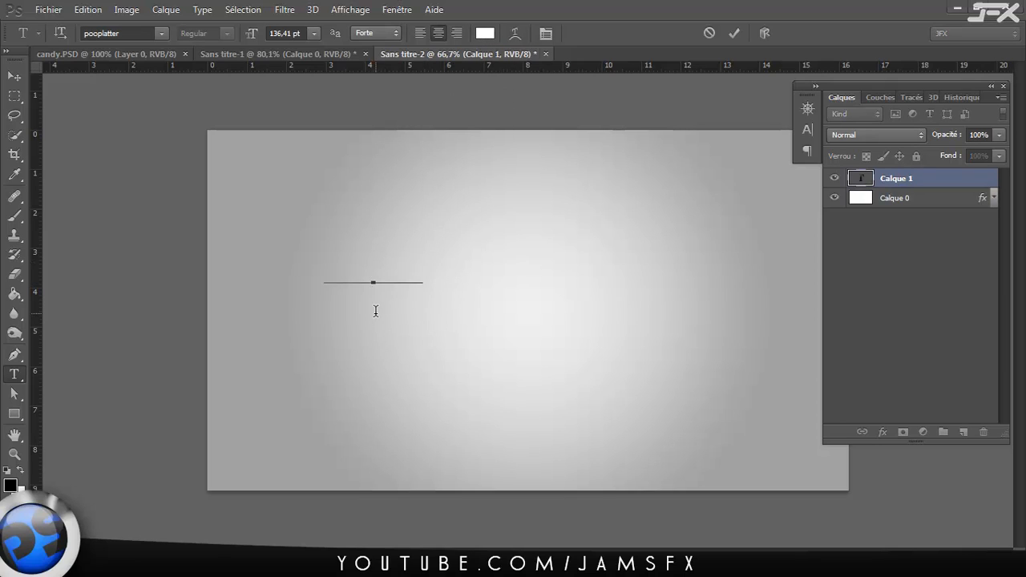
{"action": "type", "text": "candy"}
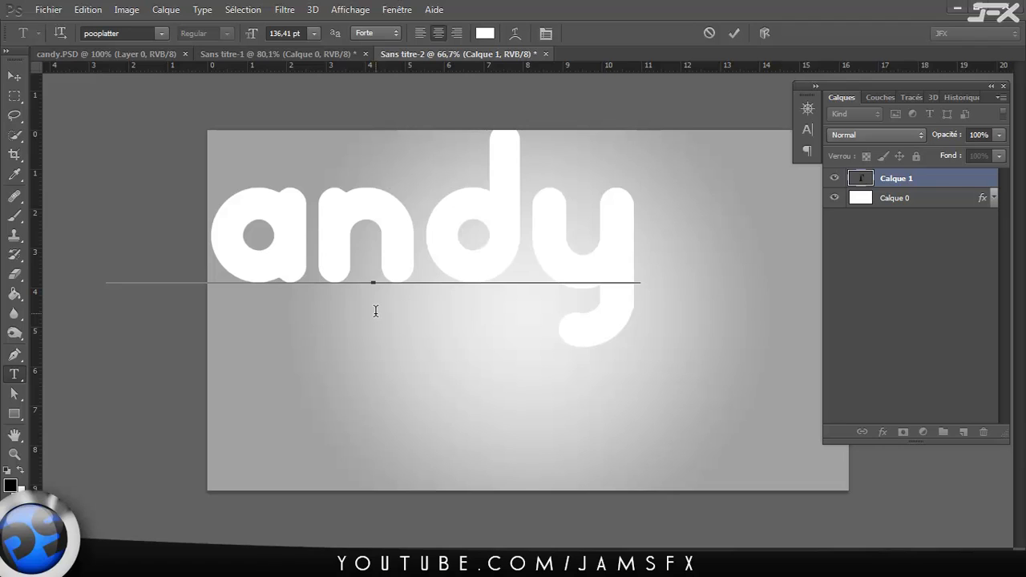
{"action": "left_click", "coordinate": [733, 34]}
{"action": "key", "text": "v"}
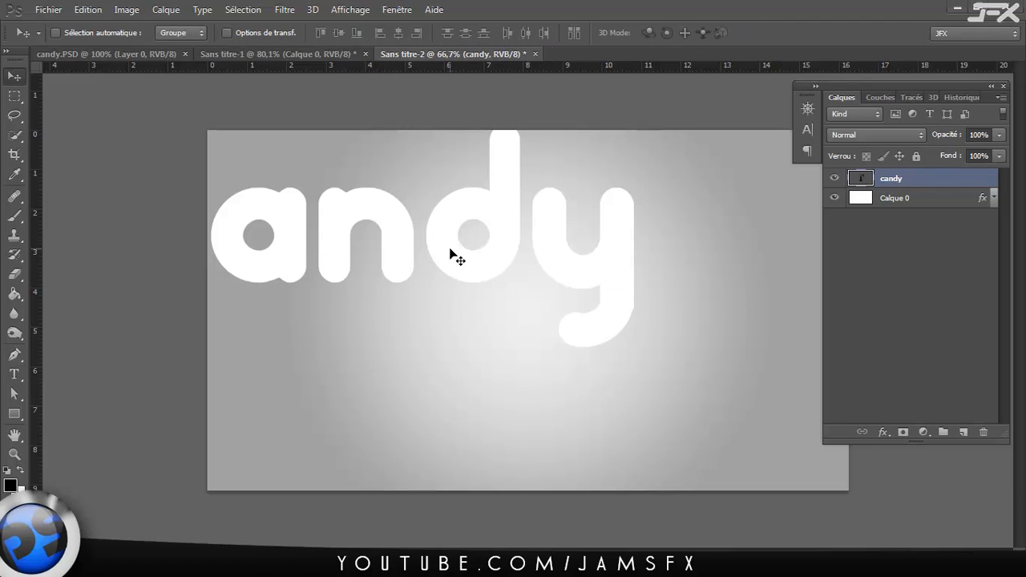
{"action": "left_click_drag", "start_coordinate": [453, 256], "coordinate": [607, 294]}
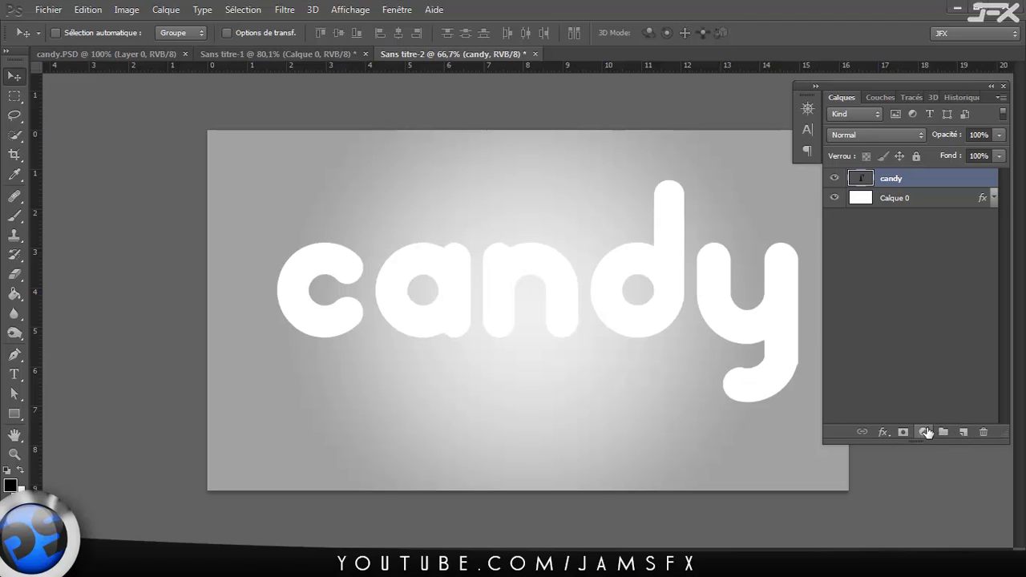
Create a new layer named "motif" above the candy text layer and activate the Paint Bucket tool.
{"action": "key", "text": "ctrl+shift+n"}
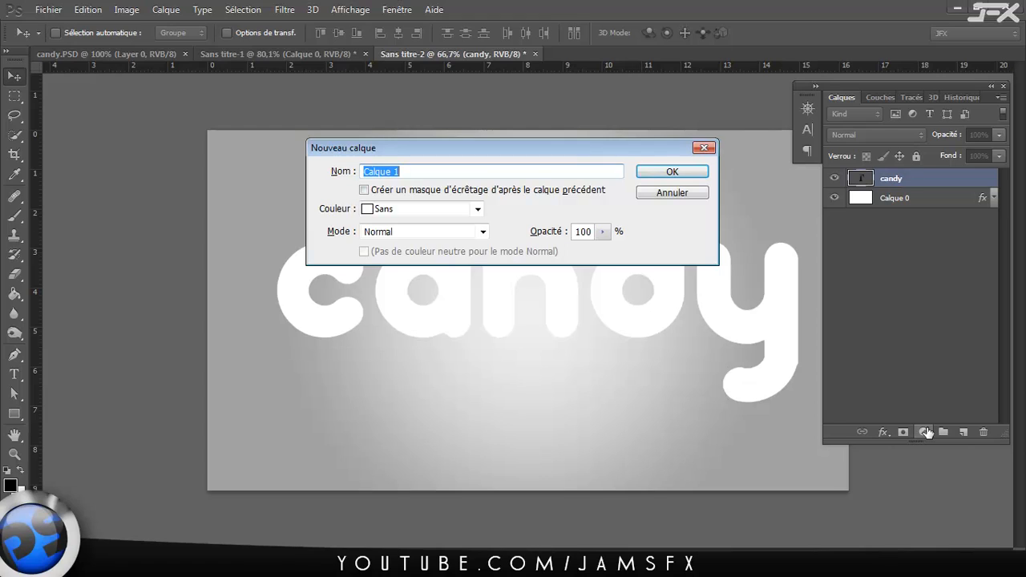
{"action": "key", "text": "Return"}
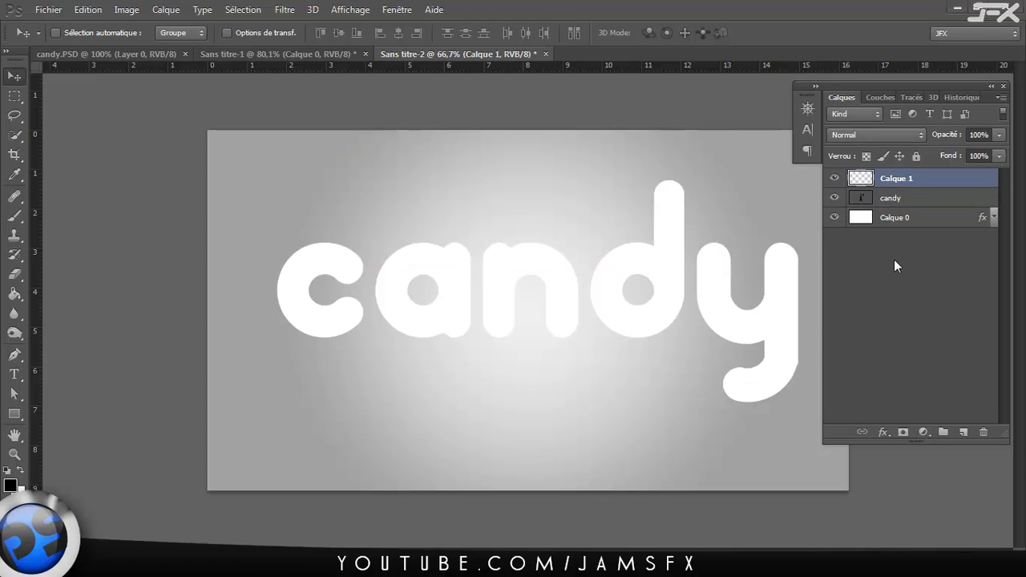
{"action": "double_click", "coordinate": [899, 180]}
{"action": "type", "text": "mo"}
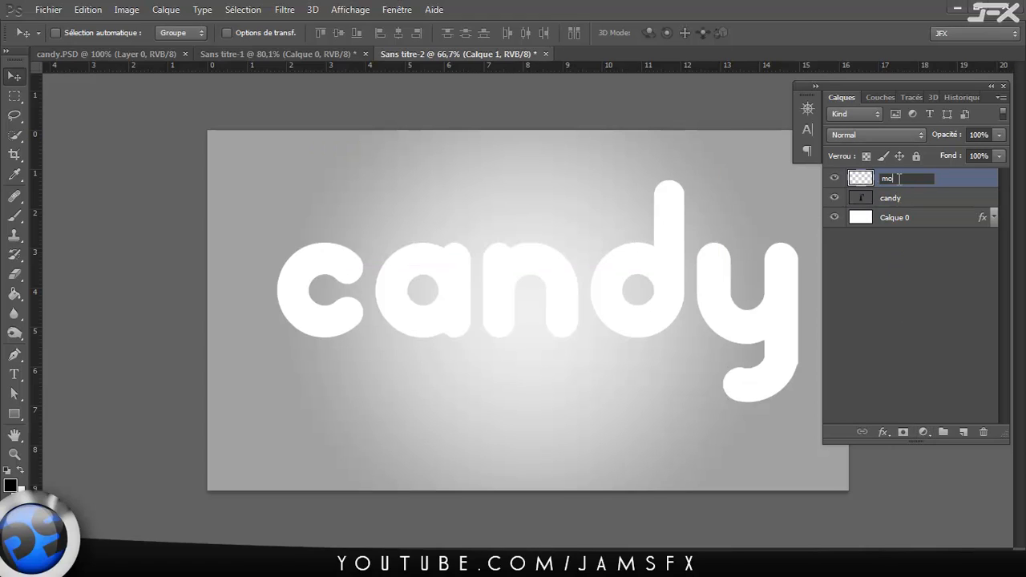
{"action": "type", "text": "tif"}
{"action": "key", "text": "Return"}
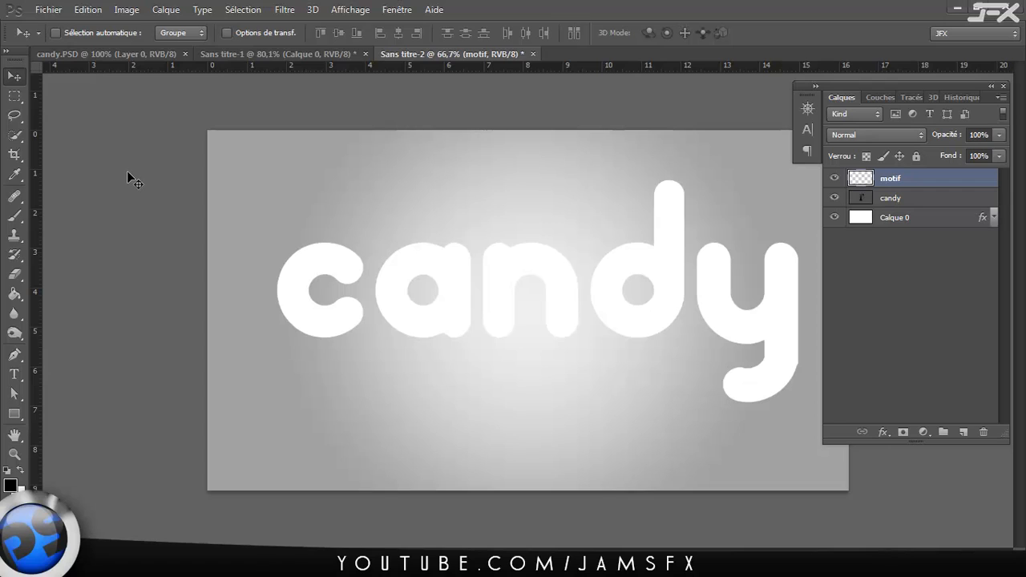
{"action": "key", "text": "g"}
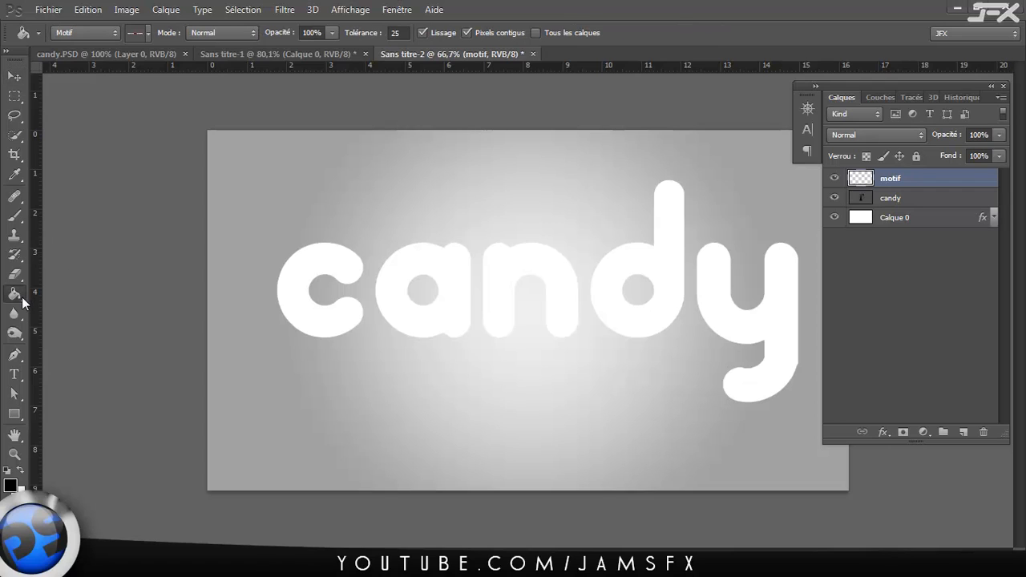
Try filling the motif layer with the black foreground colour, undo the fill and set the fill source back to Motif.
{"action": "left_click", "coordinate": [100, 40]}
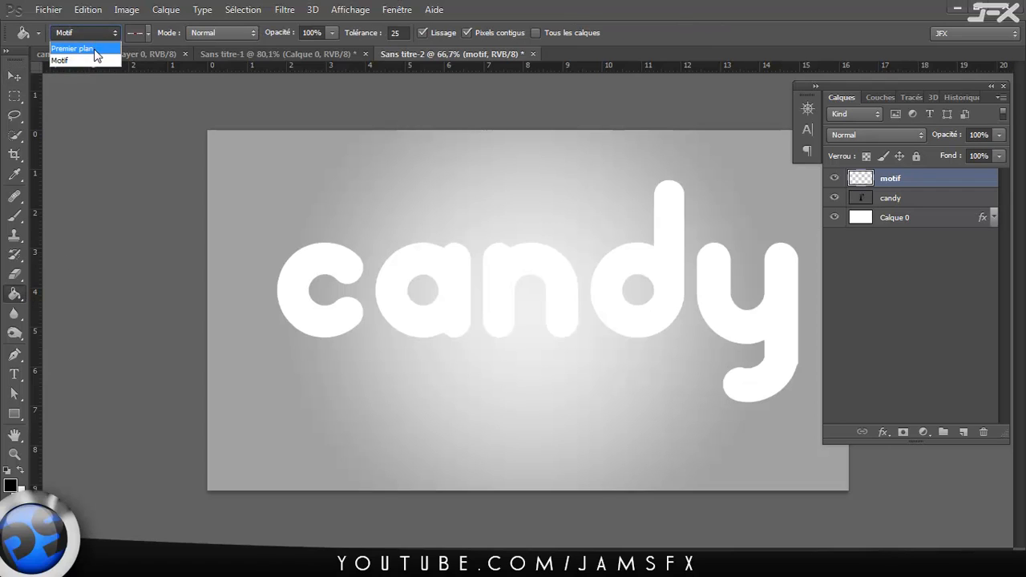
{"action": "left_click", "coordinate": [109, 38]}
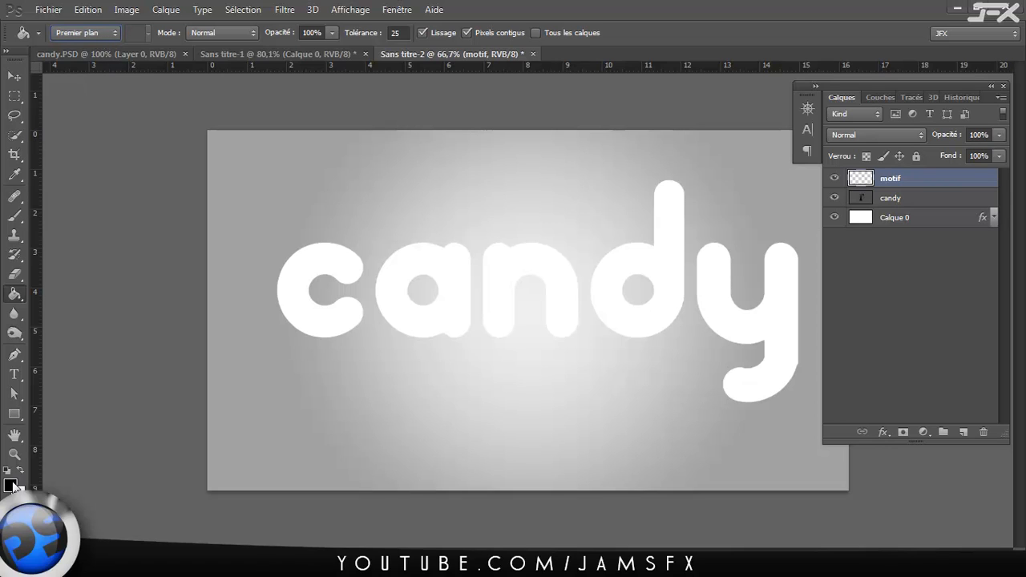
{"action": "left_click", "coordinate": [410, 228]}
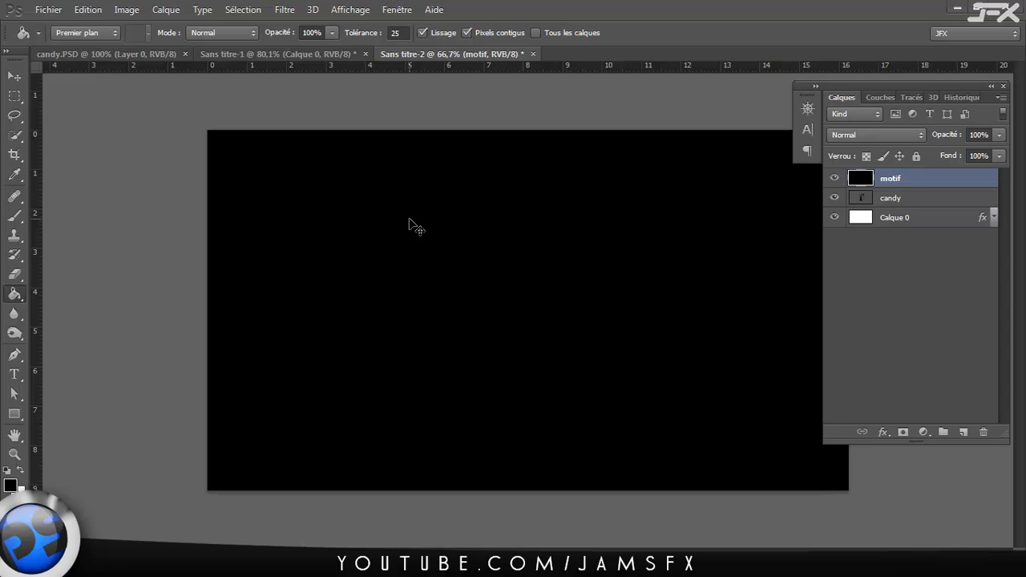
{"action": "key", "text": "ctrl+z"}
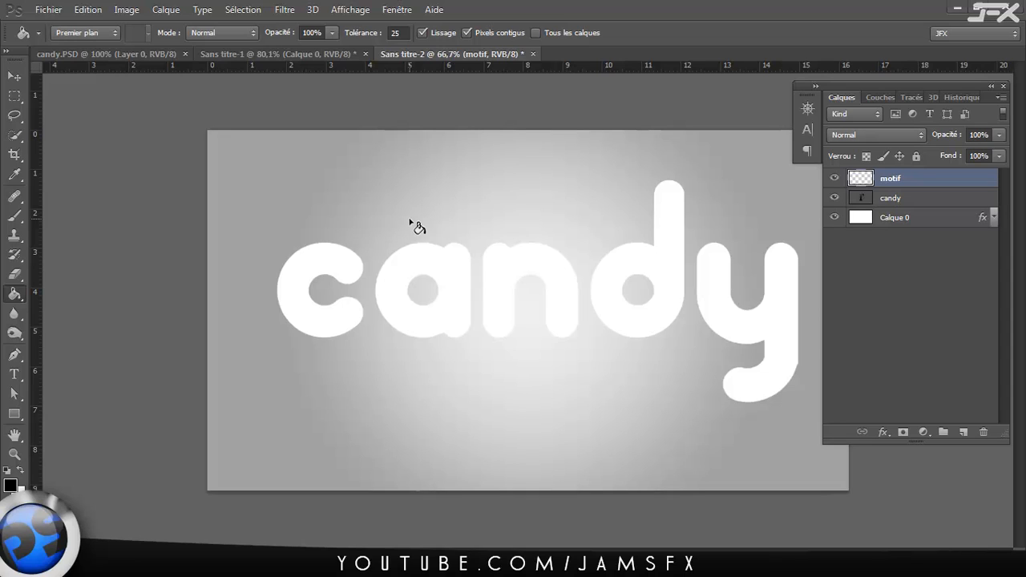
{"action": "left_click", "coordinate": [105, 34]}
{"action": "left_click", "coordinate": [106, 60]}
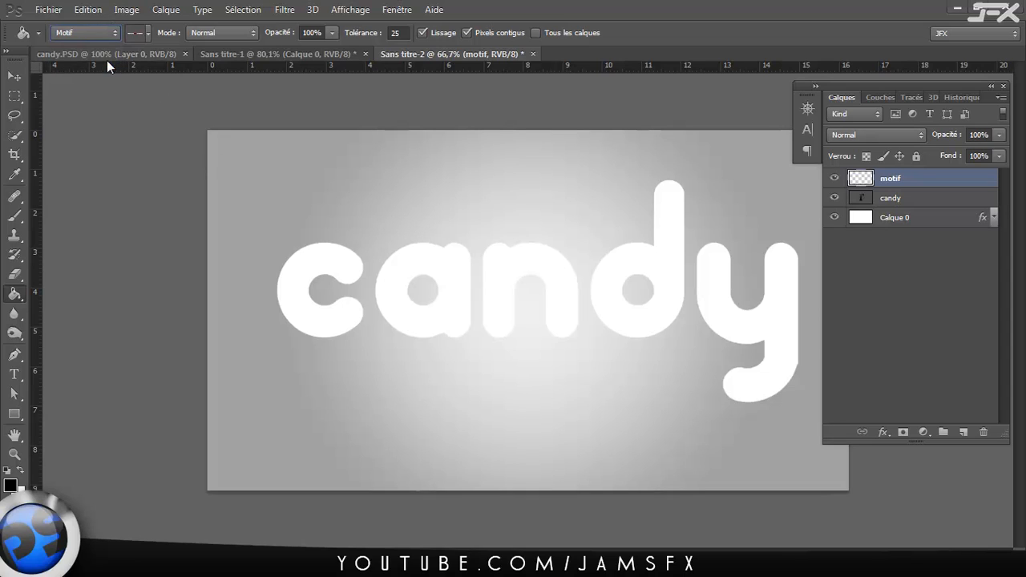
Fill the motif layer with the red candy stripe pattern that comes first among the three striped presets.
{"action": "left_click", "coordinate": [145, 34]}
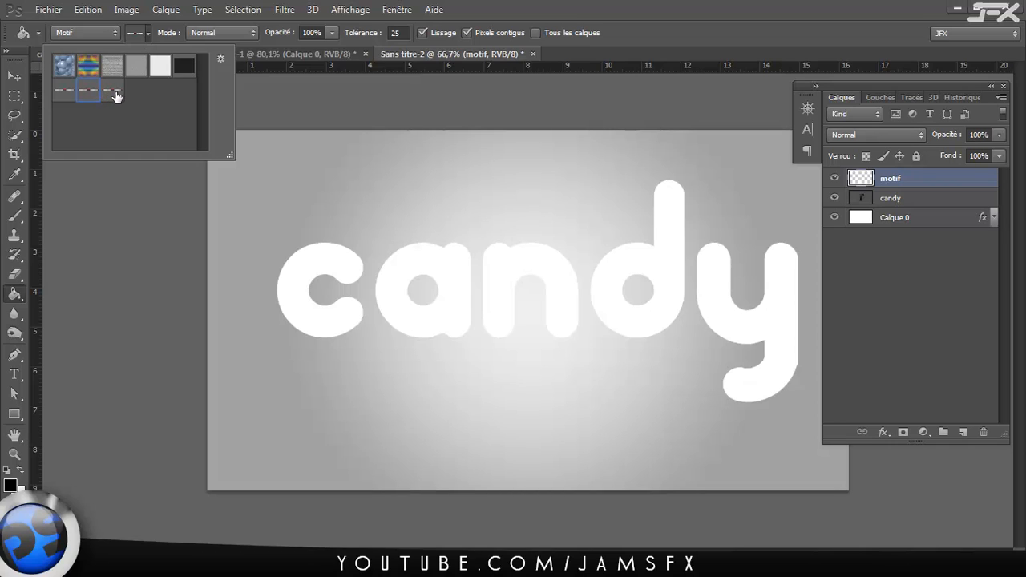
{"action": "left_click", "coordinate": [67, 95]}
{"action": "double_click", "coordinate": [68, 96]}
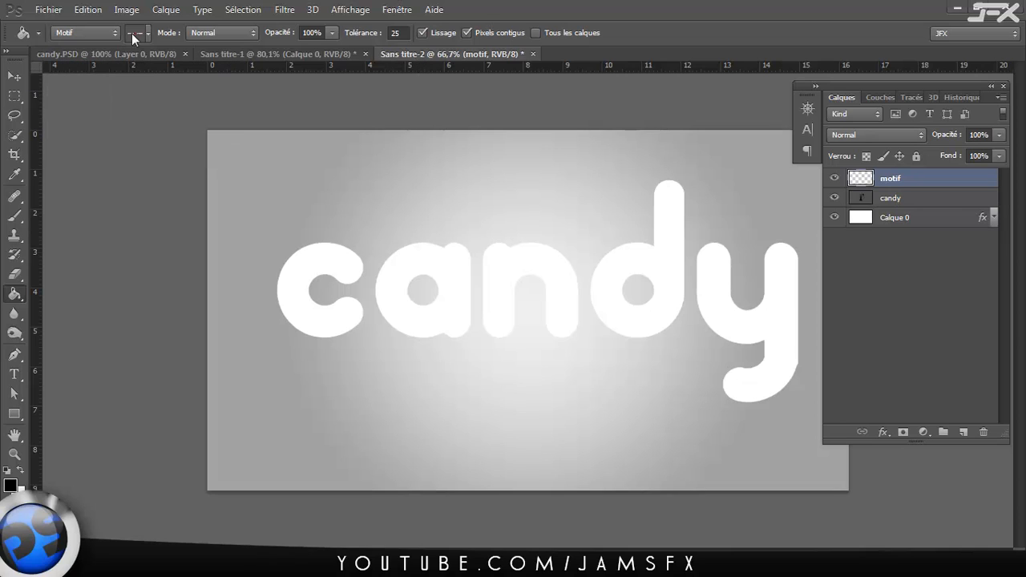
{"action": "left_click", "coordinate": [483, 283]}
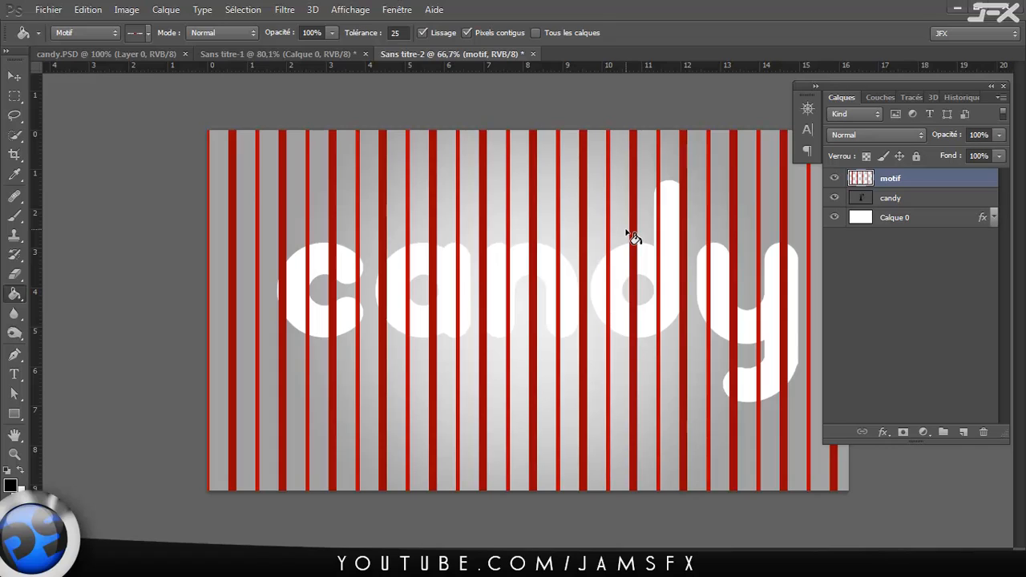
Clip the motif layer to the candy text layer so the stripes show only inside the letters.
{"action": "key", "text": "v"}
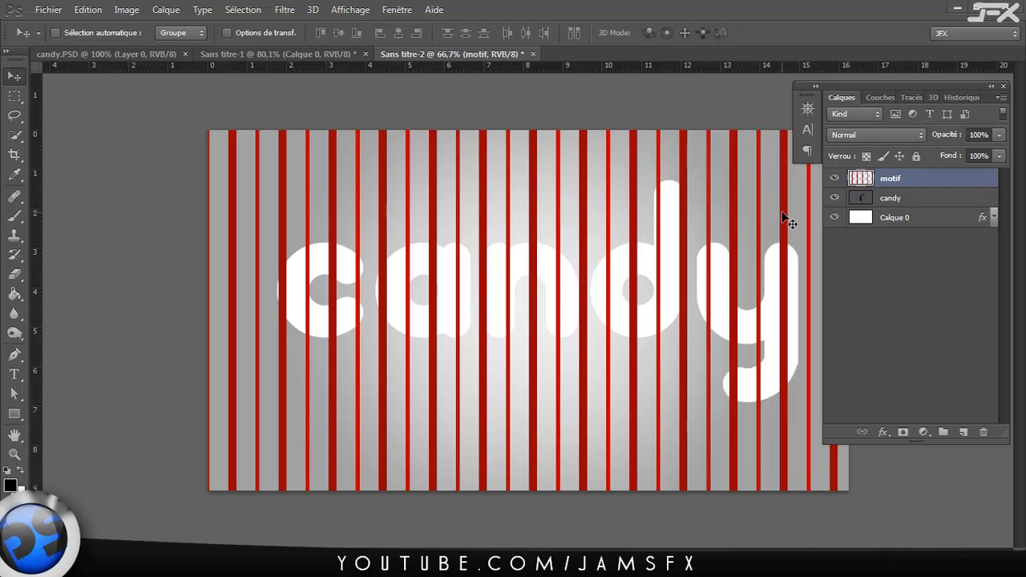
{"action": "left_click", "coordinate": [905, 181], "text": "alt"}
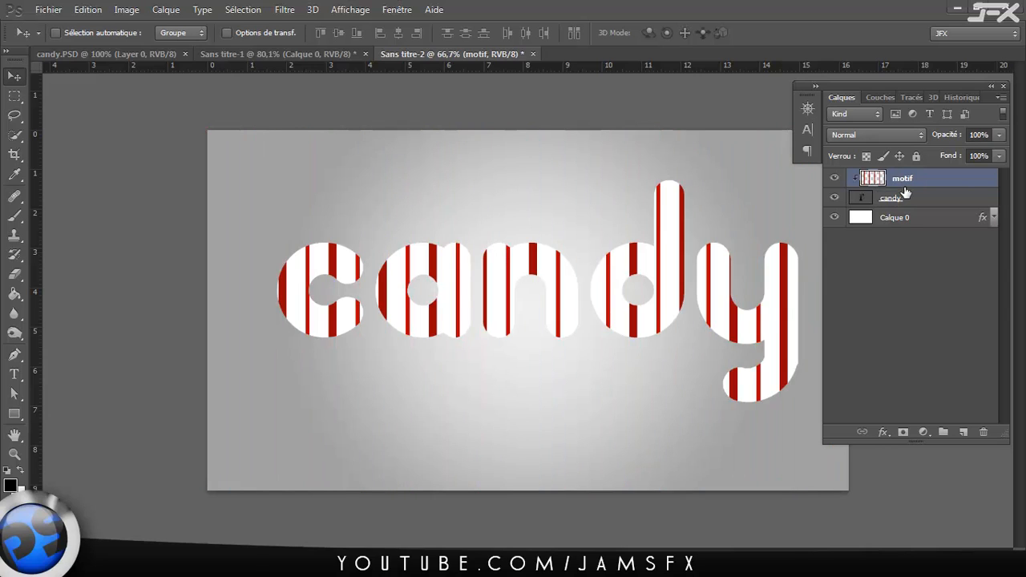
{"action": "left_click", "coordinate": [904, 193], "text": "alt"}
{"action": "left_click", "coordinate": [168, 10]}
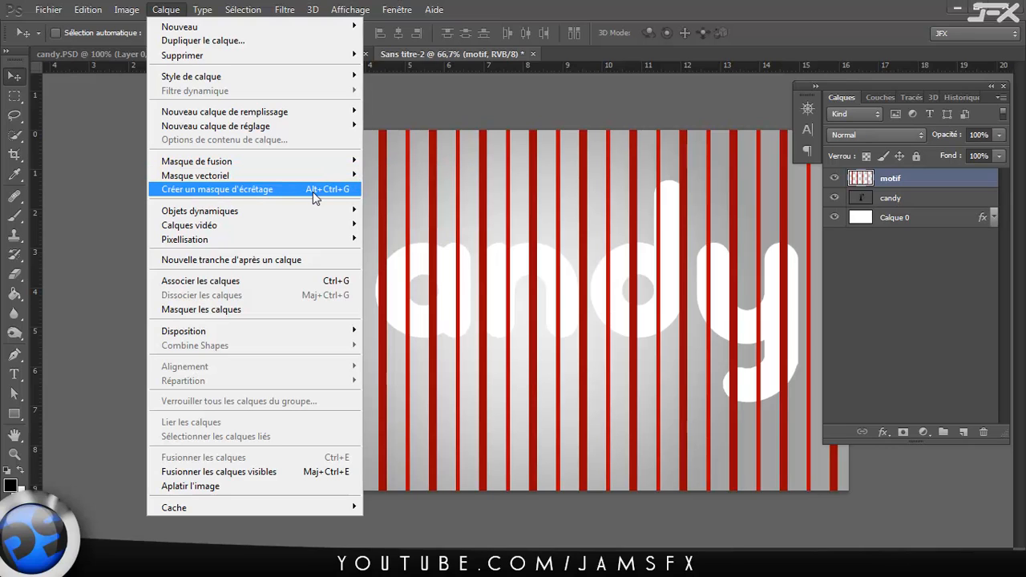
{"action": "left_click", "coordinate": [909, 198]}
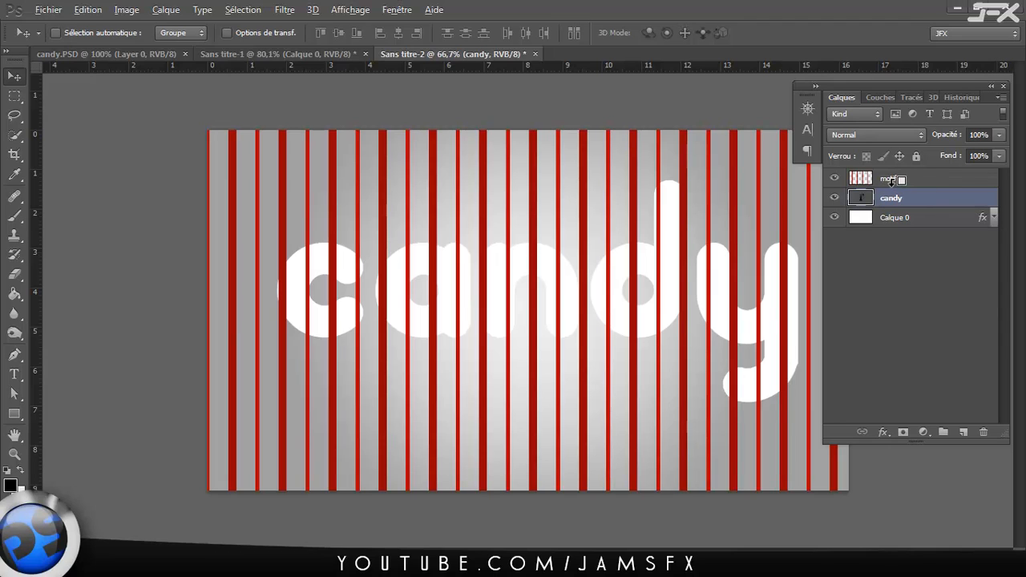
{"action": "left_click", "coordinate": [892, 183], "text": "alt"}
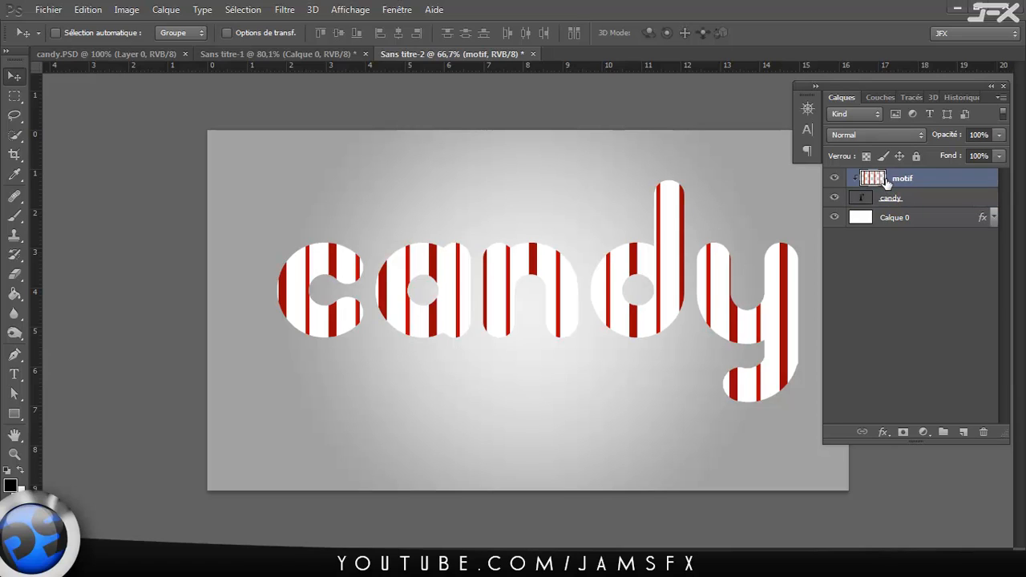
Rotate the motif layer about 35° and reposition and stretch it so the diagonal stripes cover the whole word.
{"action": "left_click", "coordinate": [874, 180]}
{"action": "key", "text": "ctrl+t"}
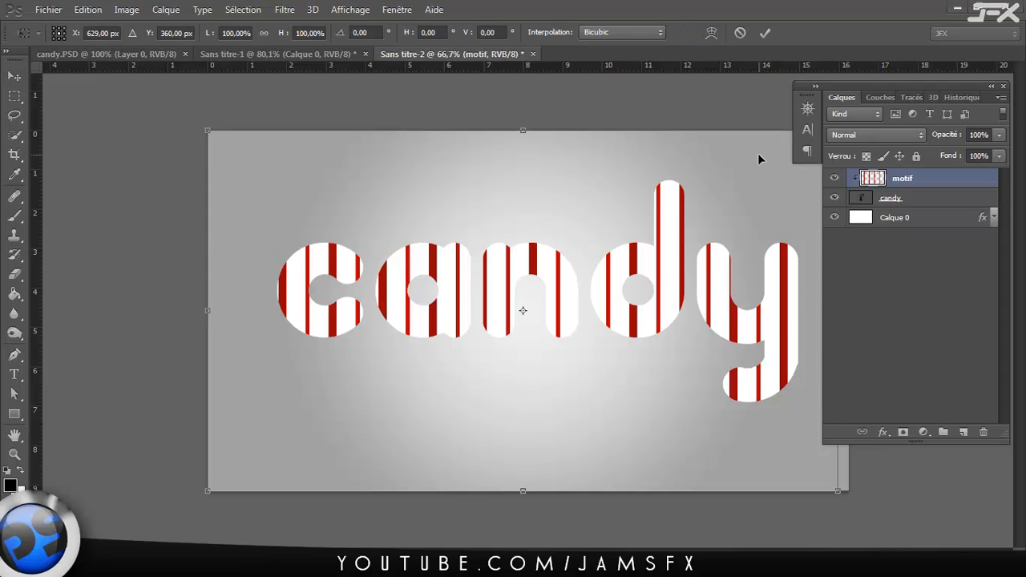
{"action": "scroll", "coordinate": [758, 161], "scroll_direction": "down", "scroll_amount": 2}
{"action": "left_click_drag", "start_coordinate": [756, 170], "coordinate": [775, 323]}
{"action": "left_click_drag", "start_coordinate": [589, 323], "coordinate": [609, 318]}
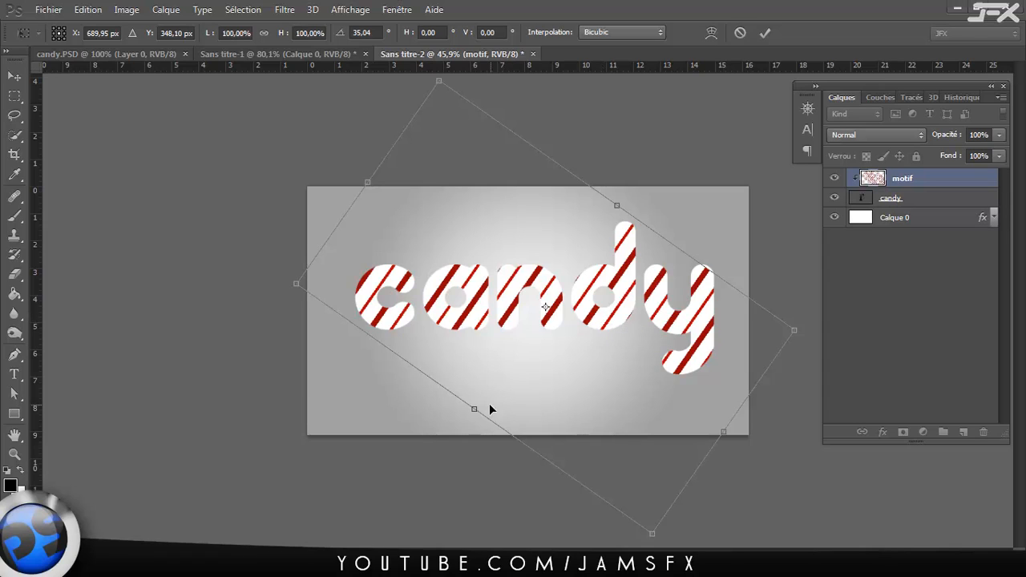
{"action": "left_click_drag", "start_coordinate": [475, 412], "coordinate": [468, 417]}
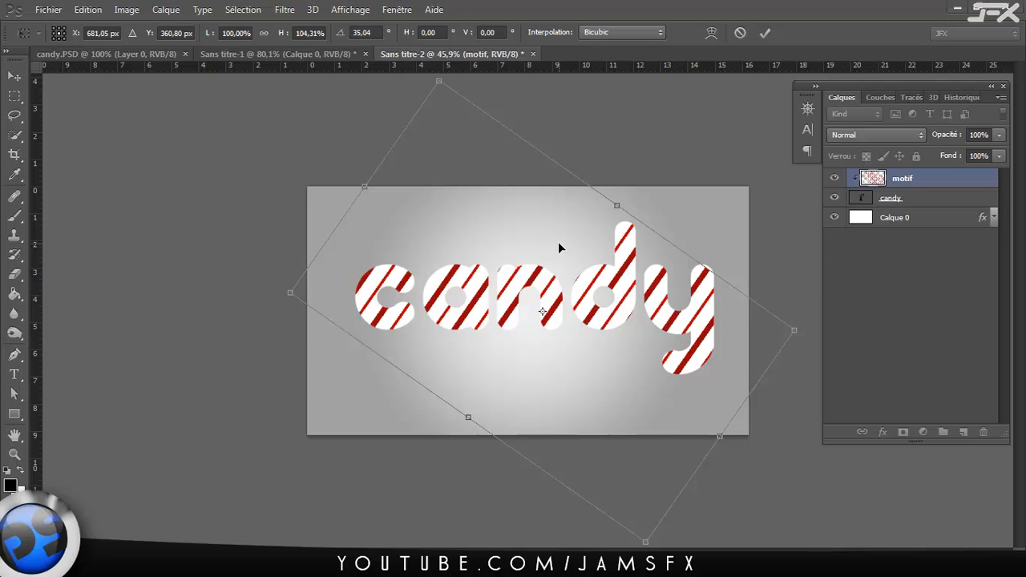
{"action": "mouse_move", "coordinate": [600, 262]}
{"action": "left_mouse_down"}
{"action": "mouse_move", "coordinate": [607, 267]}
{"action": "mouse_move", "coordinate": [609, 236]}
{"action": "mouse_move", "coordinate": [607, 246]}
{"action": "left_mouse_up"}
{"action": "key", "text": "Return"}
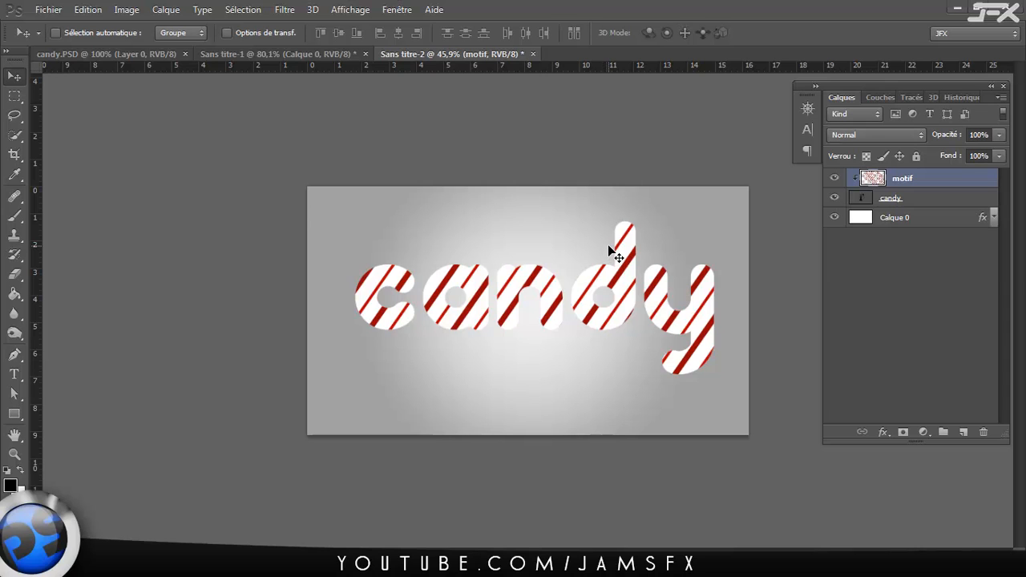
Add a stroke to the motif layer with a size of 2 px and an opacity of 80%.
{"action": "scroll", "coordinate": [608, 285], "scroll_direction": "up", "scroll_amount": 6}
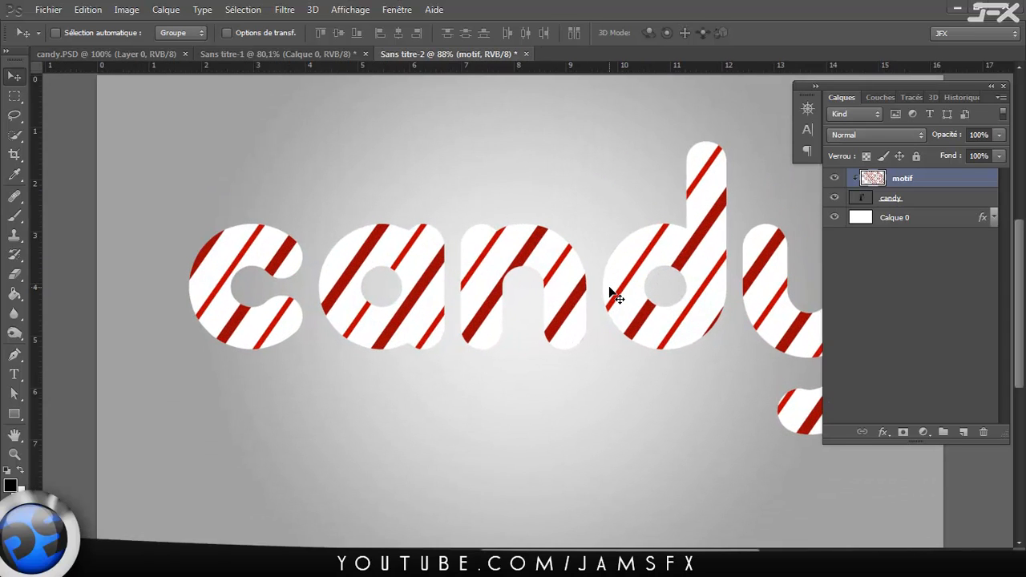
{"action": "scroll", "coordinate": [611, 293], "scroll_direction": "down", "scroll_amount": 3}
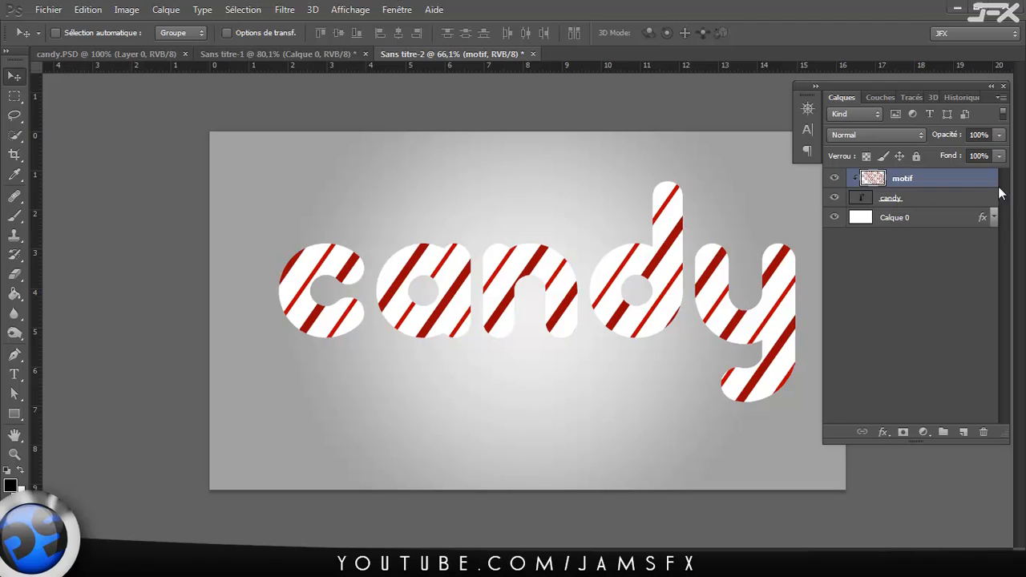
{"action": "double_click", "coordinate": [946, 188]}
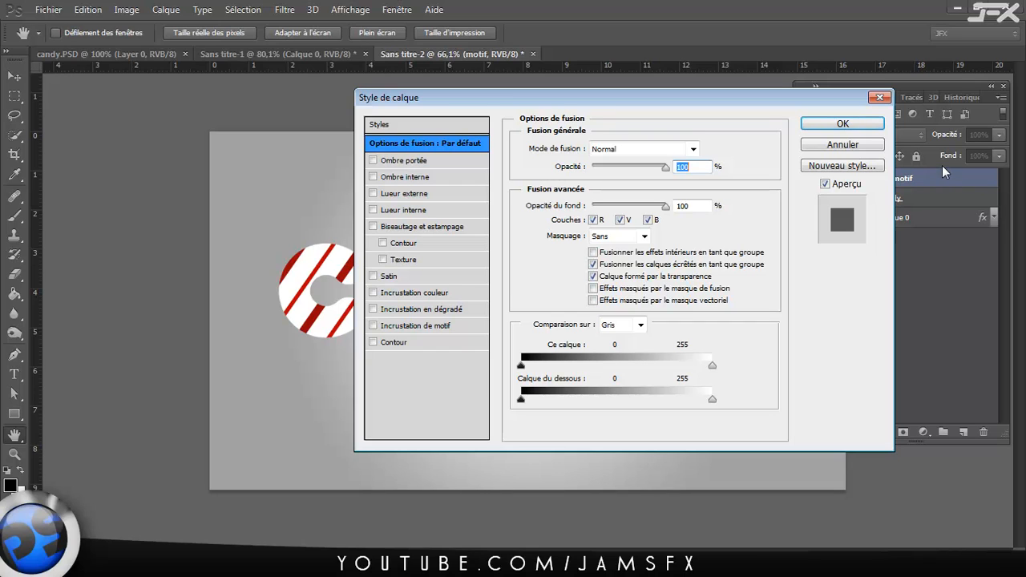
{"action": "left_click", "coordinate": [396, 343]}
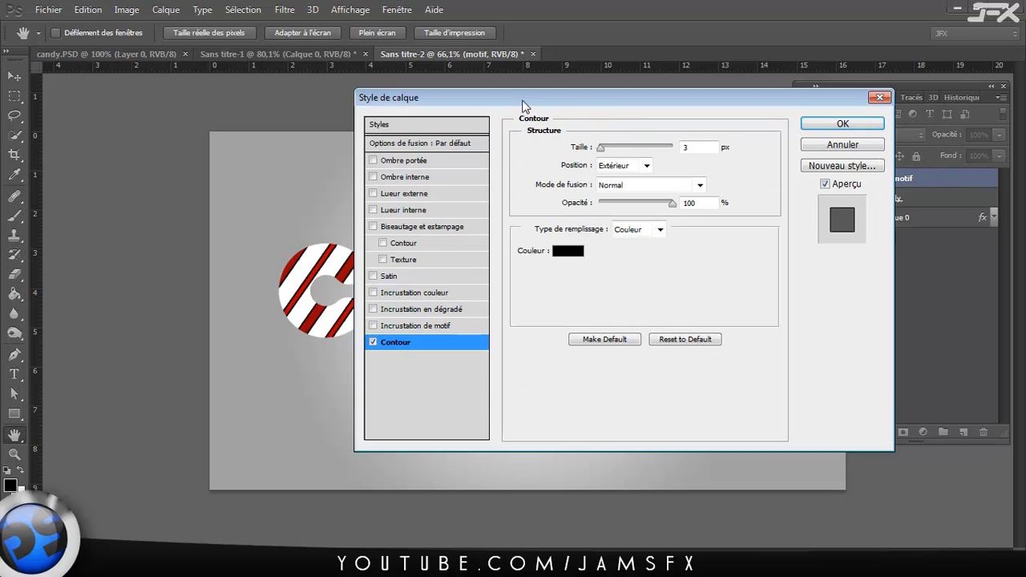
{"action": "left_click_drag", "start_coordinate": [522, 105], "coordinate": [656, 132]}
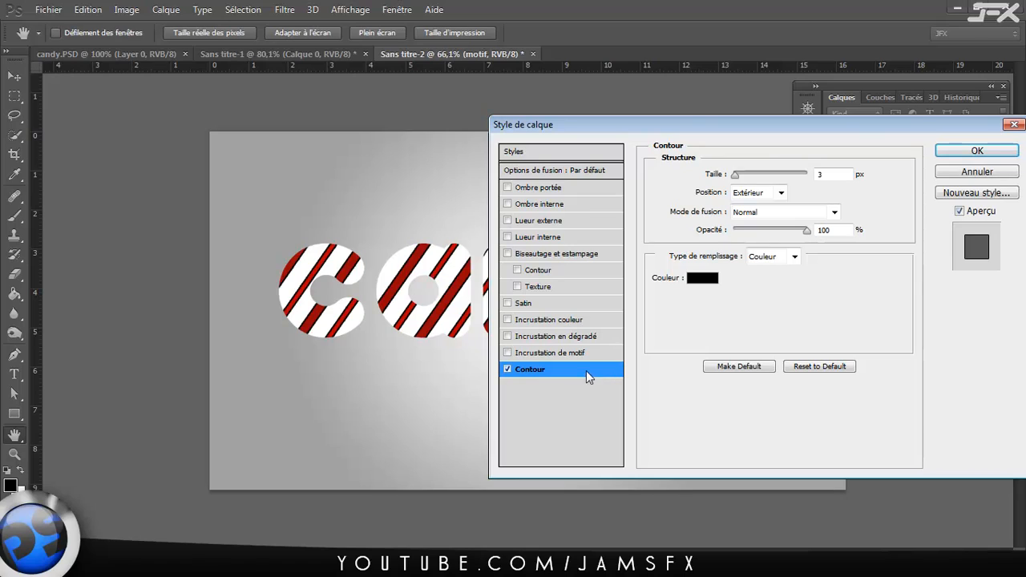
{"action": "left_click_drag", "start_coordinate": [841, 174], "coordinate": [792, 175]}
{"action": "type", "text": "2"}
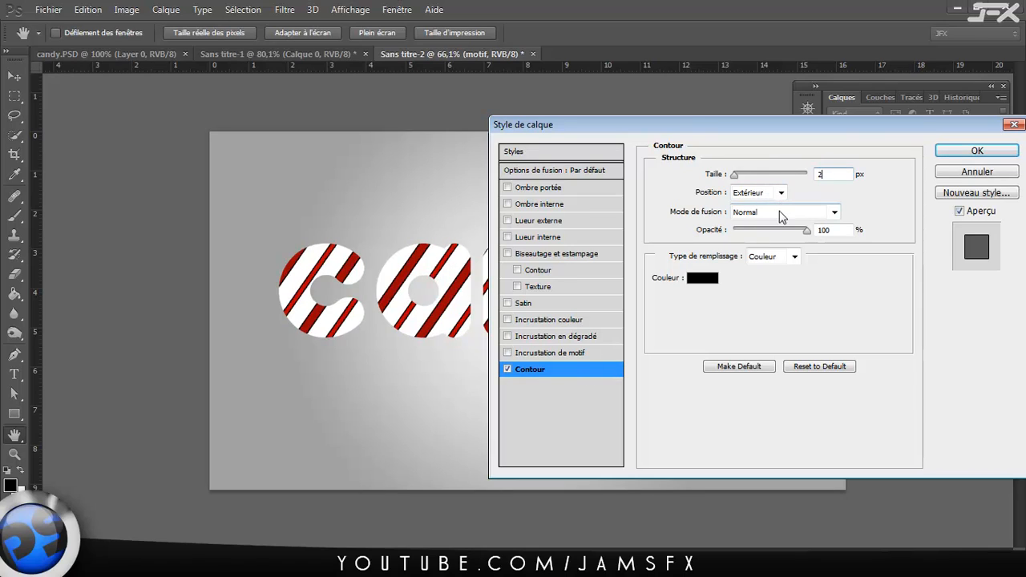
{"action": "left_click_drag", "start_coordinate": [806, 230], "coordinate": [799, 231]}
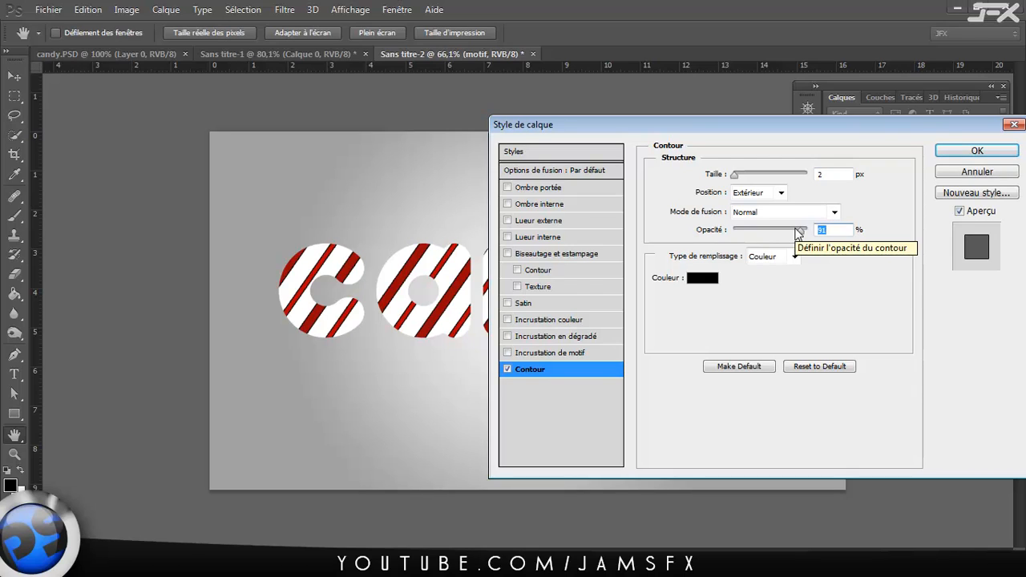
{"action": "type", "text": "80"}
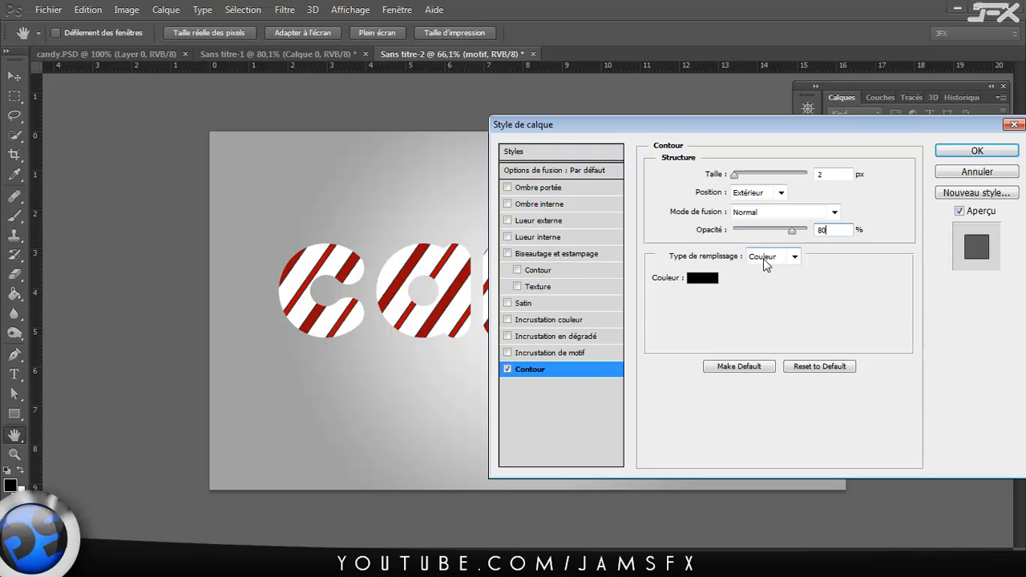
Set the stroke's colour to fe6161.
{"action": "left_click", "coordinate": [701, 278]}
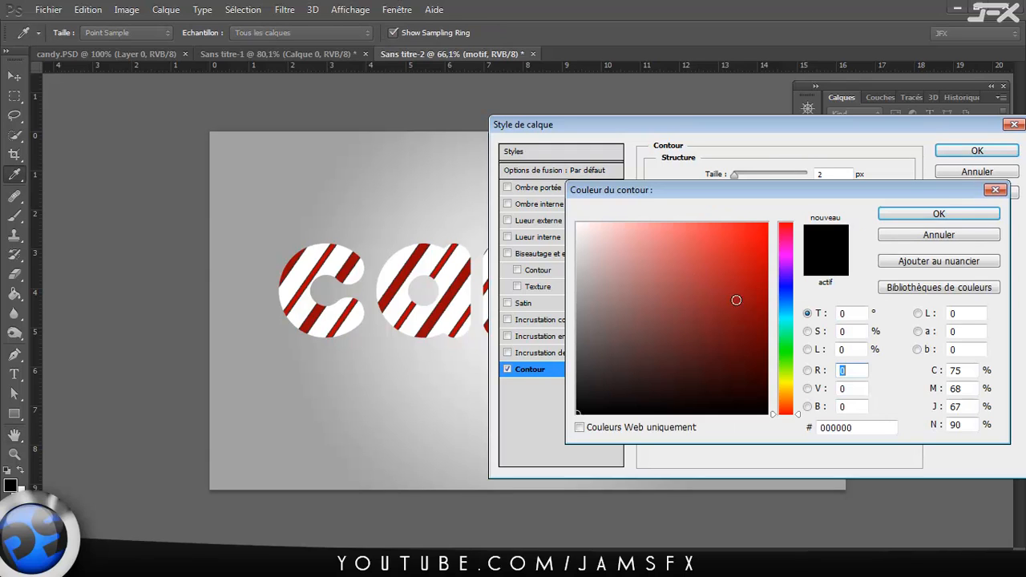
{"action": "left_click_drag", "start_coordinate": [712, 248], "coordinate": [676, 227]}
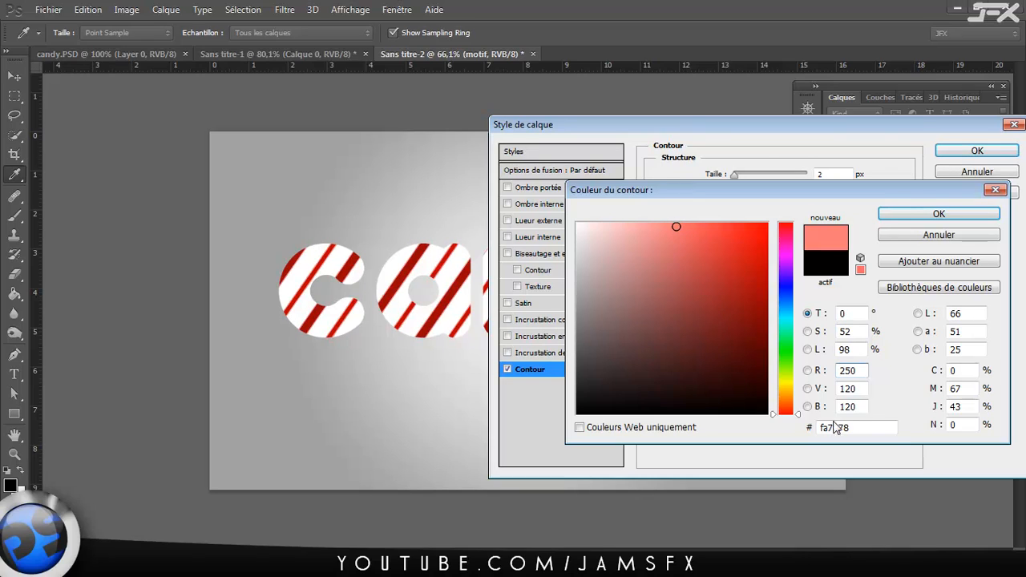
{"action": "left_click_drag", "start_coordinate": [850, 428], "coordinate": [832, 429]}
{"action": "type", "text": "e"}
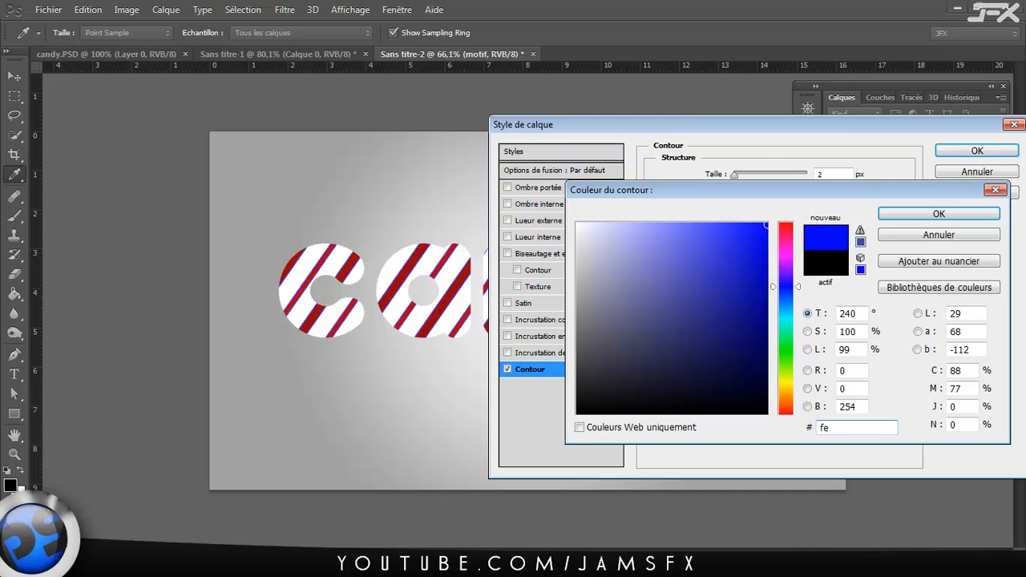
{"action": "type", "text": "6161"}
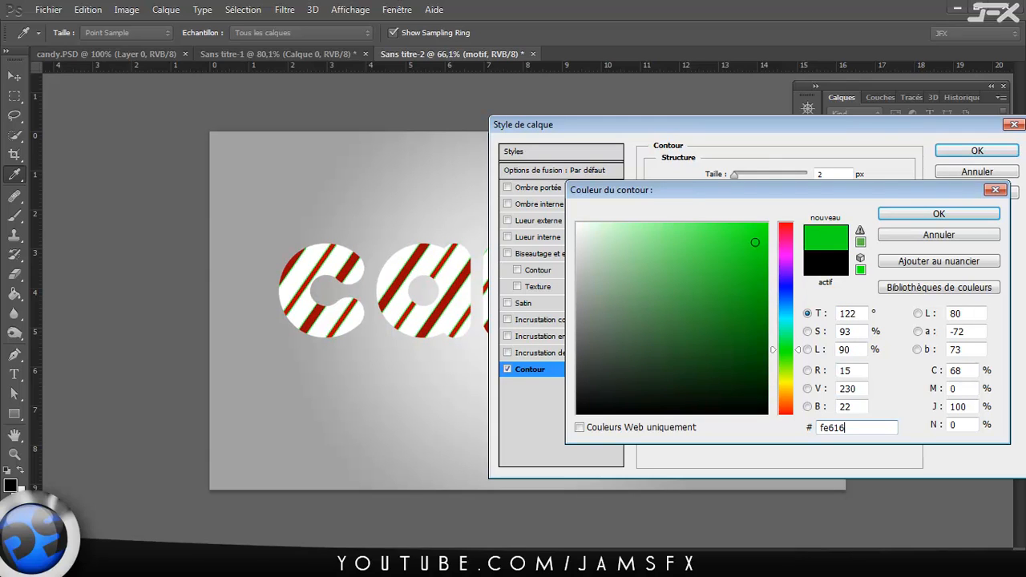
{"action": "left_click", "coordinate": [889, 213]}
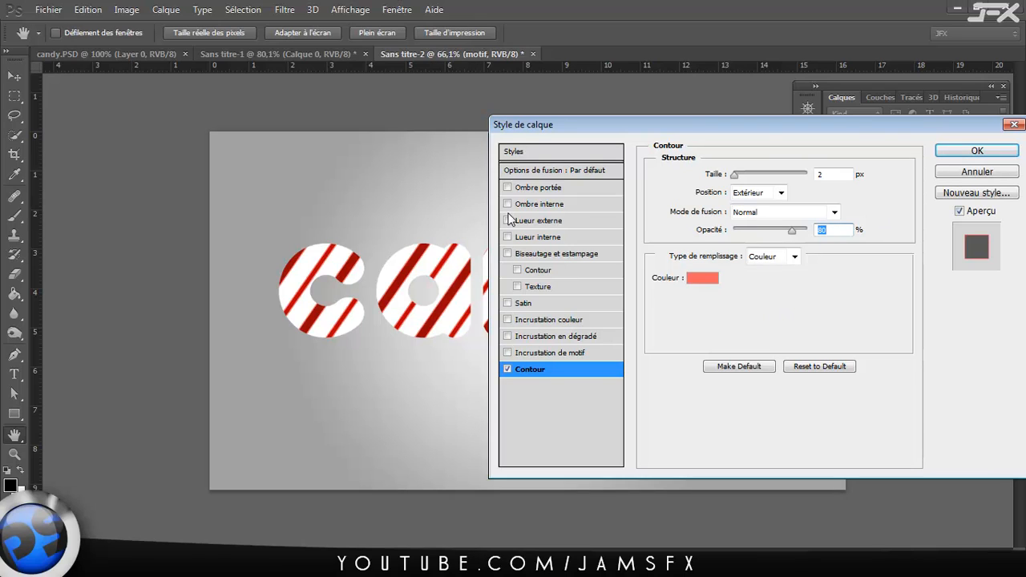
Add a drop shadow to the motif layer and set its colour to f10505.
{"action": "left_click", "coordinate": [550, 192]}
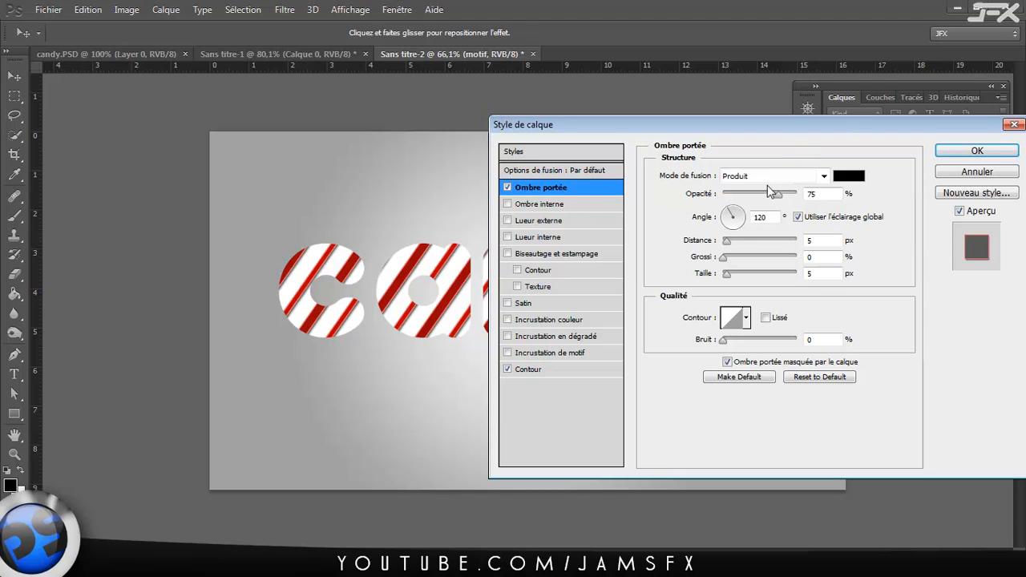
{"action": "left_click", "coordinate": [853, 182]}
{"action": "left_click", "coordinate": [856, 426]}
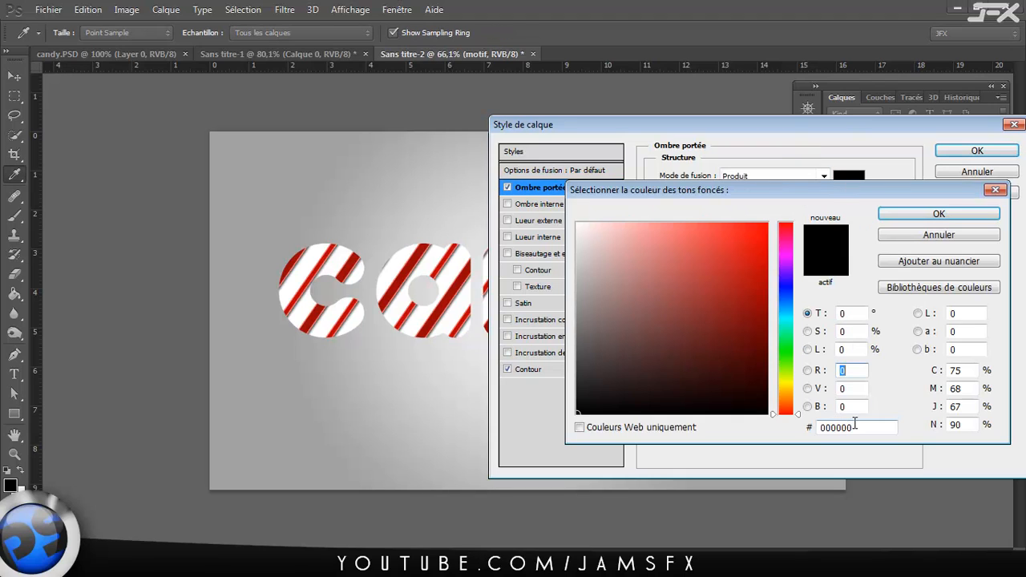
{"action": "left_click_drag", "start_coordinate": [856, 426], "coordinate": [823, 434]}
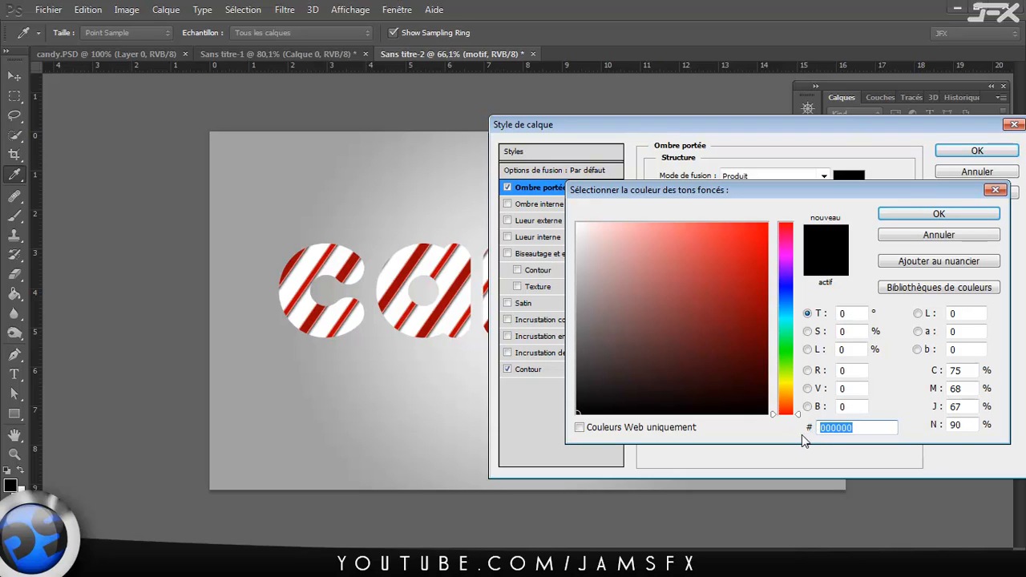
{"action": "type", "text": "f1"}
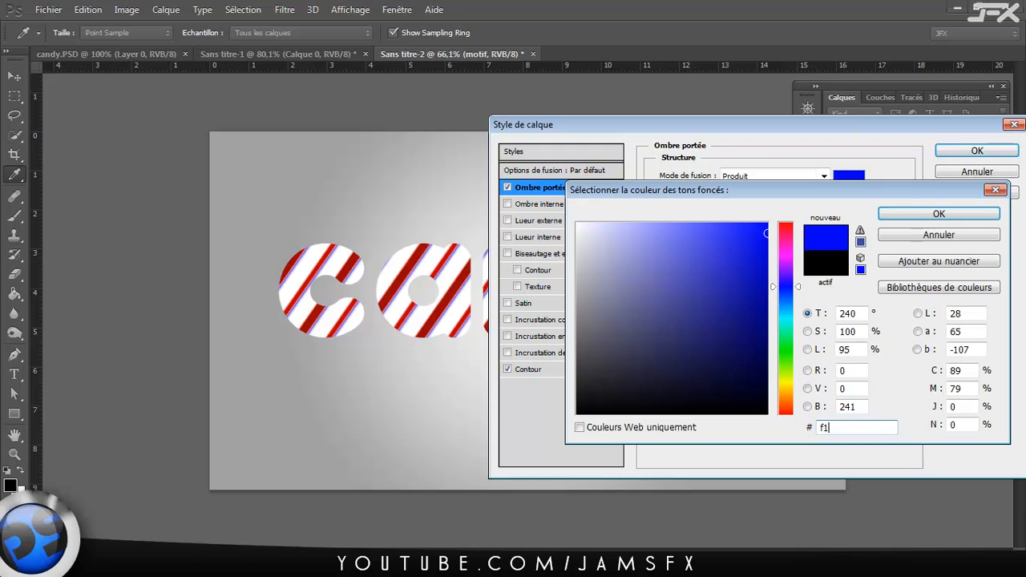
{"action": "type", "text": "0505"}
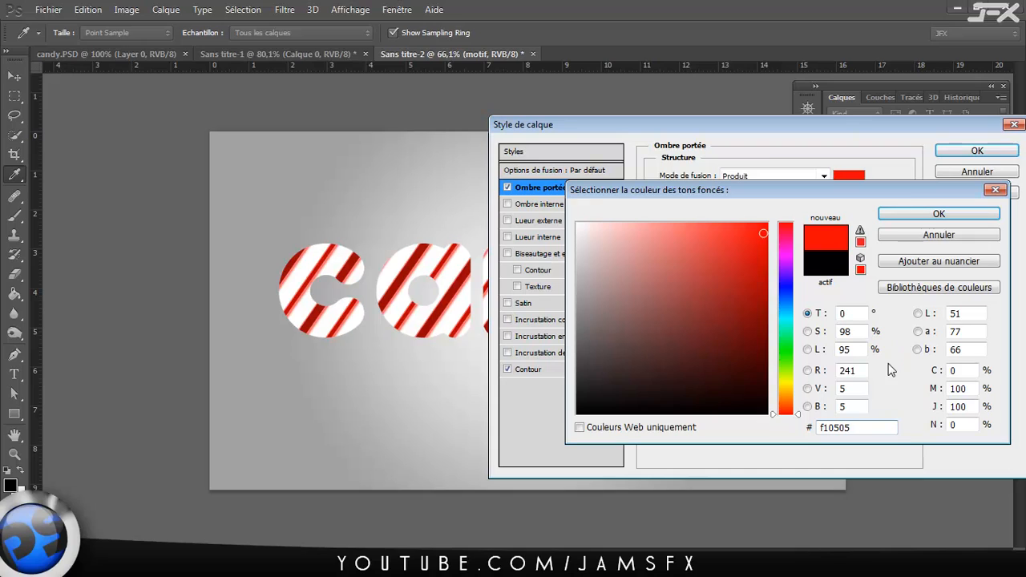
{"action": "left_click", "coordinate": [898, 214]}
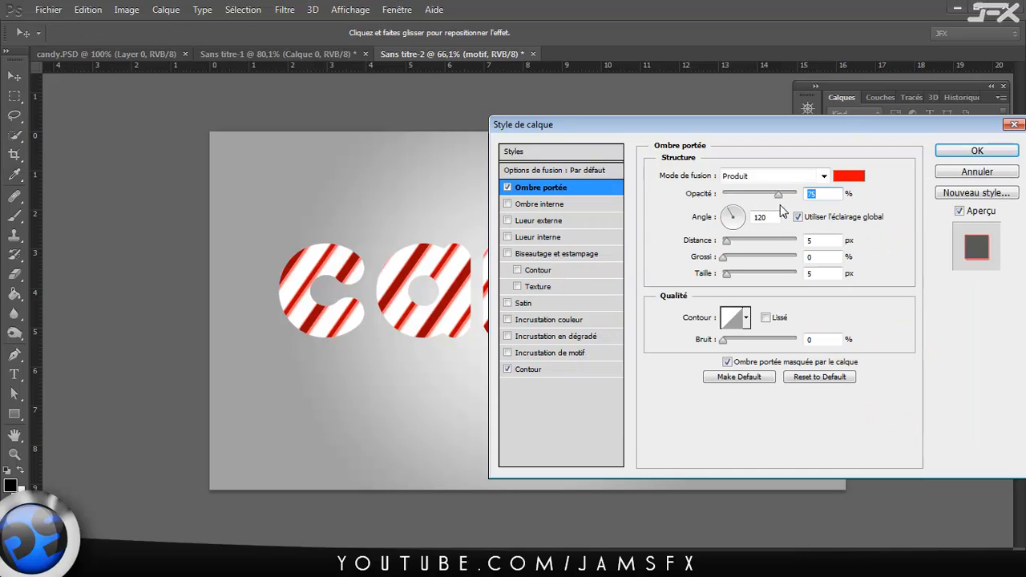
Set the motif drop shadow's opacity to 70% and its angle to 90°.
{"action": "type", "text": "60"}
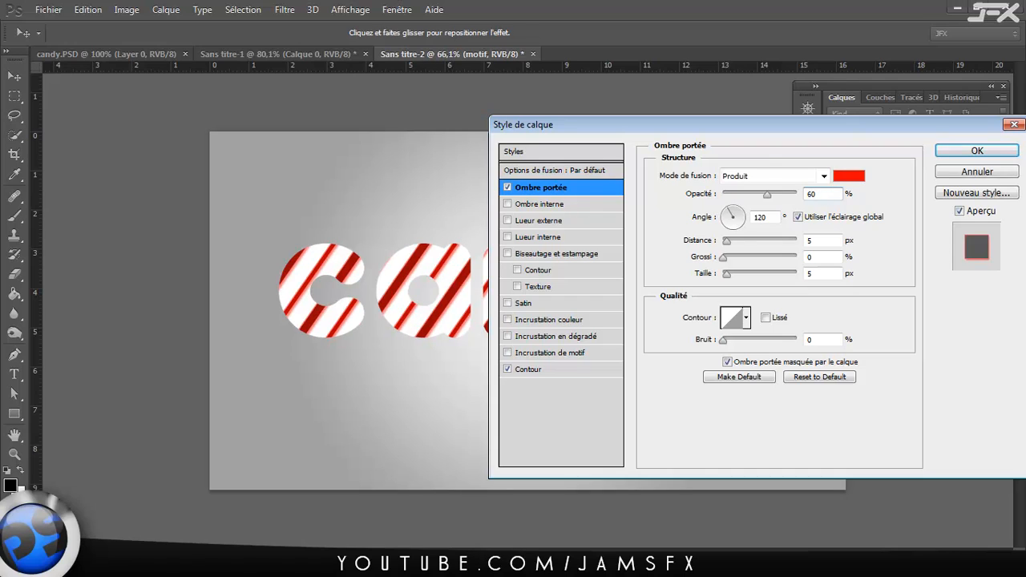
{"action": "key", "text": "BackSpace"}
{"action": "key", "text": "BackSpace"}
{"action": "type", "text": "70"}
{"action": "double_click", "coordinate": [757, 217]}
{"action": "type", "text": "90"}
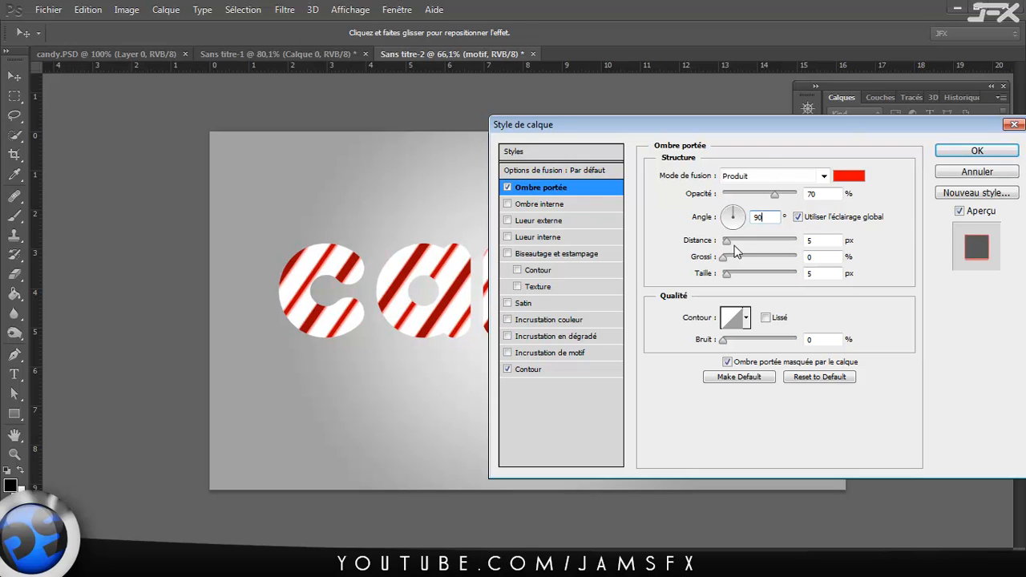
Set the motif drop shadow's distance to 18 px, spread to 50% and size to 1 px.
{"action": "left_click", "coordinate": [805, 240]}
{"action": "type", "text": "18"}
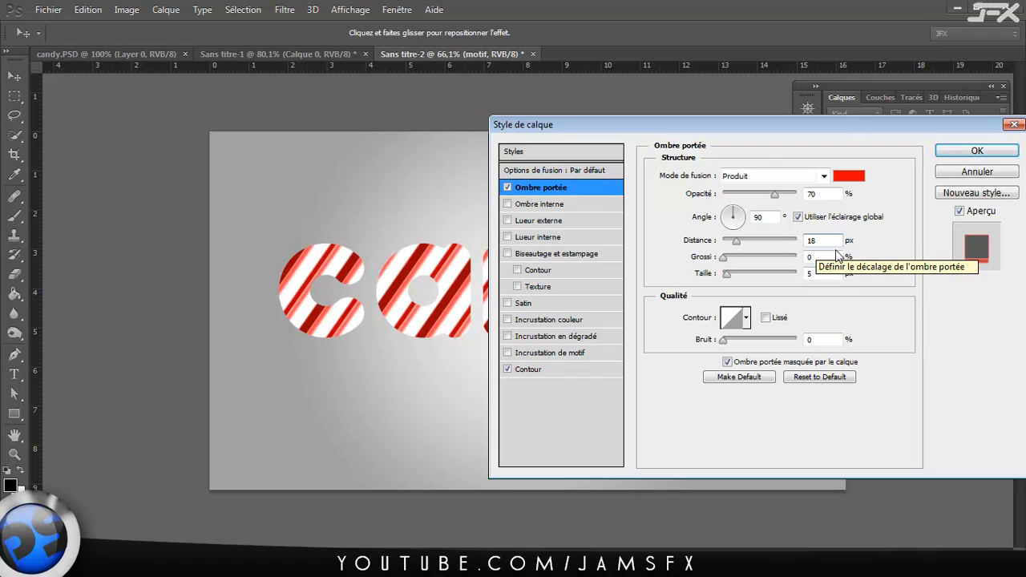
{"action": "left_click", "coordinate": [803, 256]}
{"action": "type", "text": "50"}
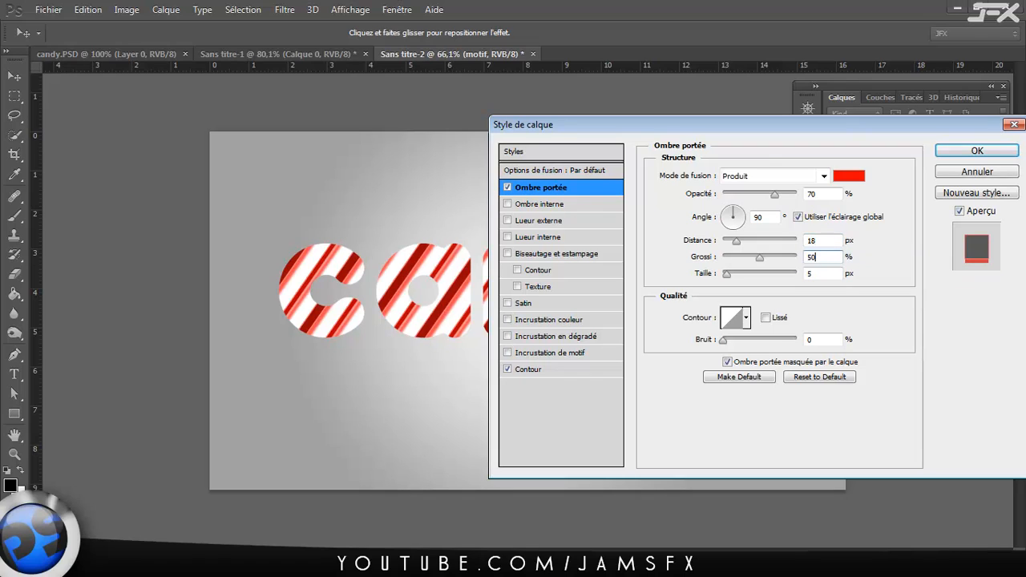
{"action": "left_click", "coordinate": [804, 273]}
{"action": "left_click", "coordinate": [825, 241]}
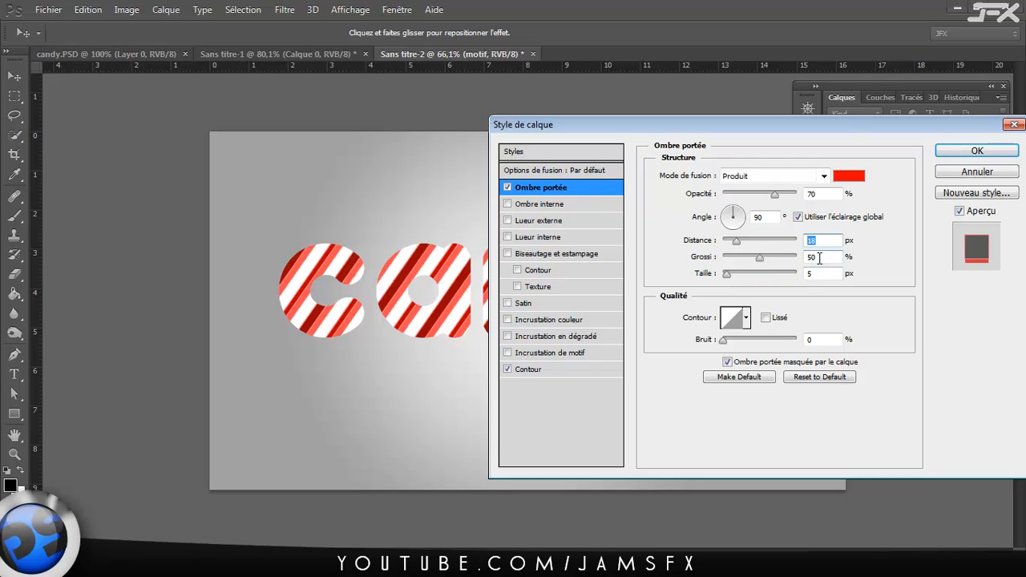
{"action": "key", "text": "Tab"}
{"action": "key", "text": "Tab"}
{"action": "type", "text": "1"}
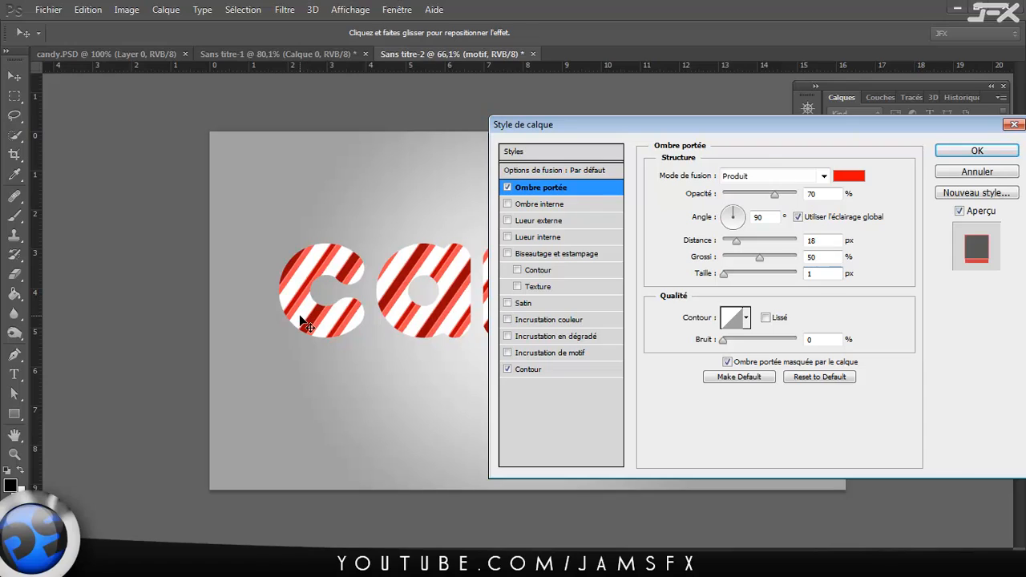
Give the motif drop shadow the cone-shaped contour, reduce its spread to about 39%, and apply the layer style.
{"action": "left_click", "coordinate": [748, 318]}
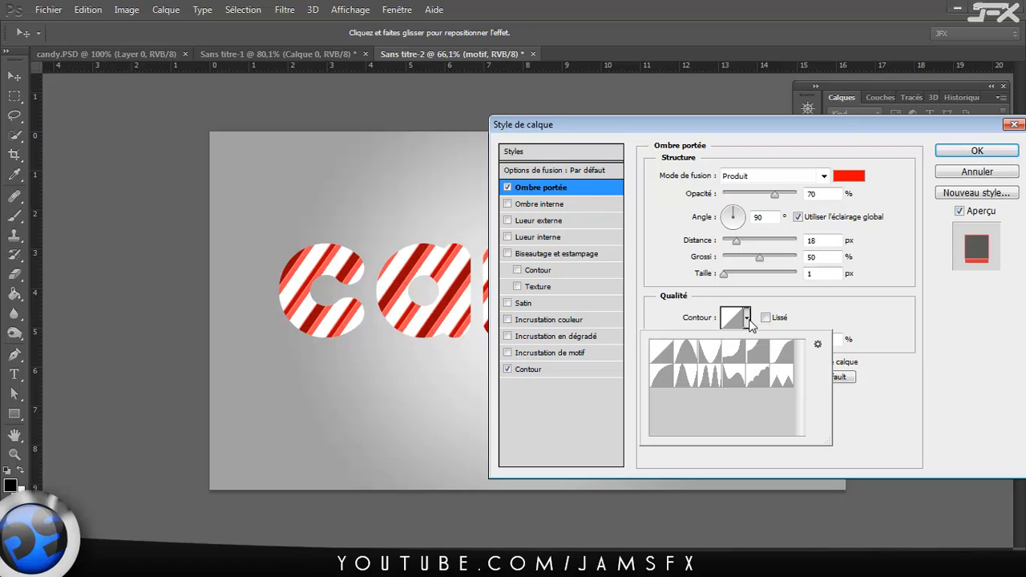
{"action": "left_click", "coordinate": [685, 353]}
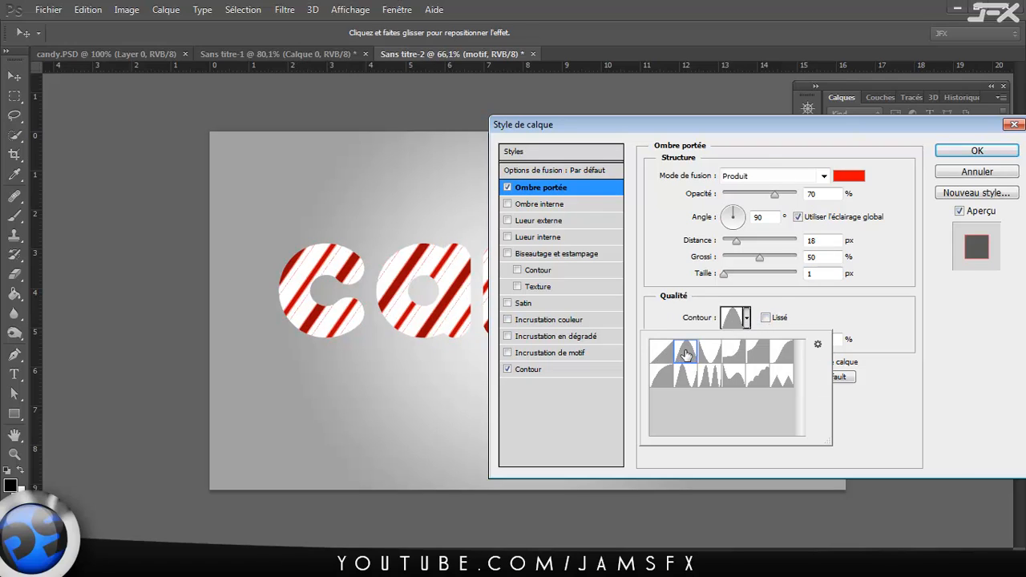
{"action": "left_click", "coordinate": [694, 297]}
{"action": "mouse_move", "coordinate": [760, 258]}
{"action": "left_mouse_down"}
{"action": "mouse_move", "coordinate": [784, 265]}
{"action": "mouse_move", "coordinate": [740, 266]}
{"action": "mouse_move", "coordinate": [753, 261]}
{"action": "left_mouse_up"}
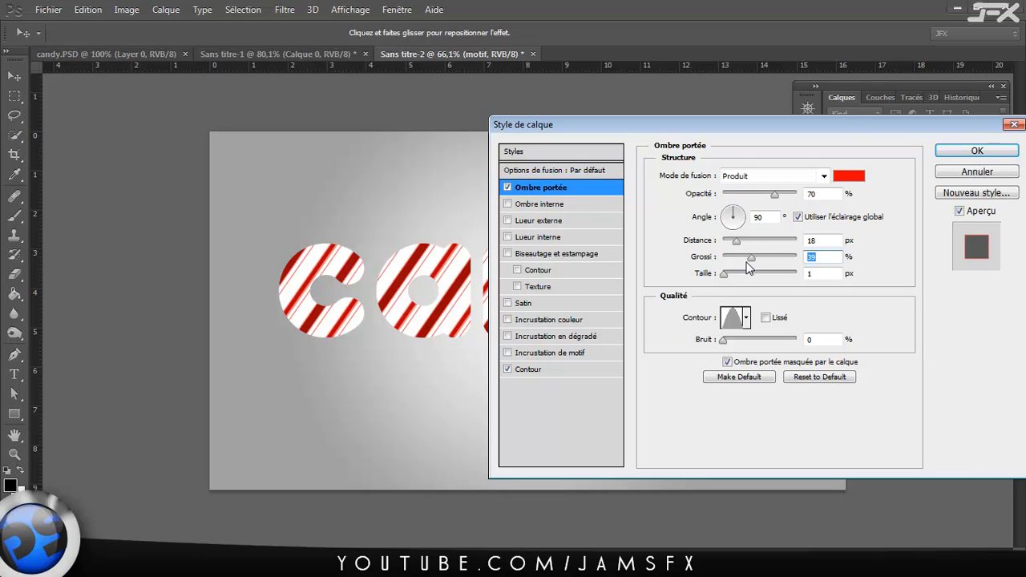
{"action": "left_click", "coordinate": [959, 150]}
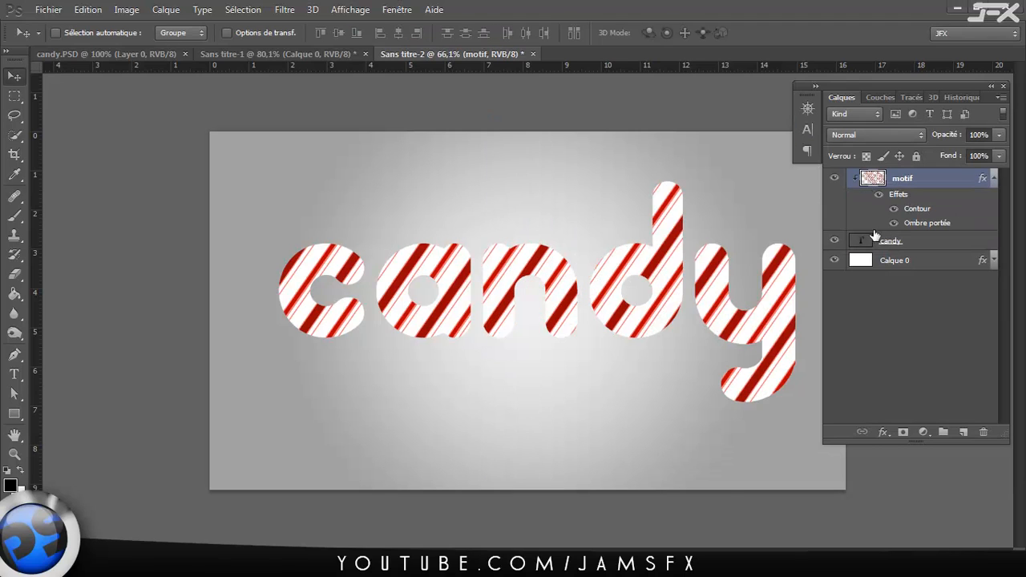
Add a drop shadow with 30% opacity to the candy text layer.
{"action": "left_click", "coordinate": [995, 181]}
{"action": "left_click", "coordinate": [936, 206]}
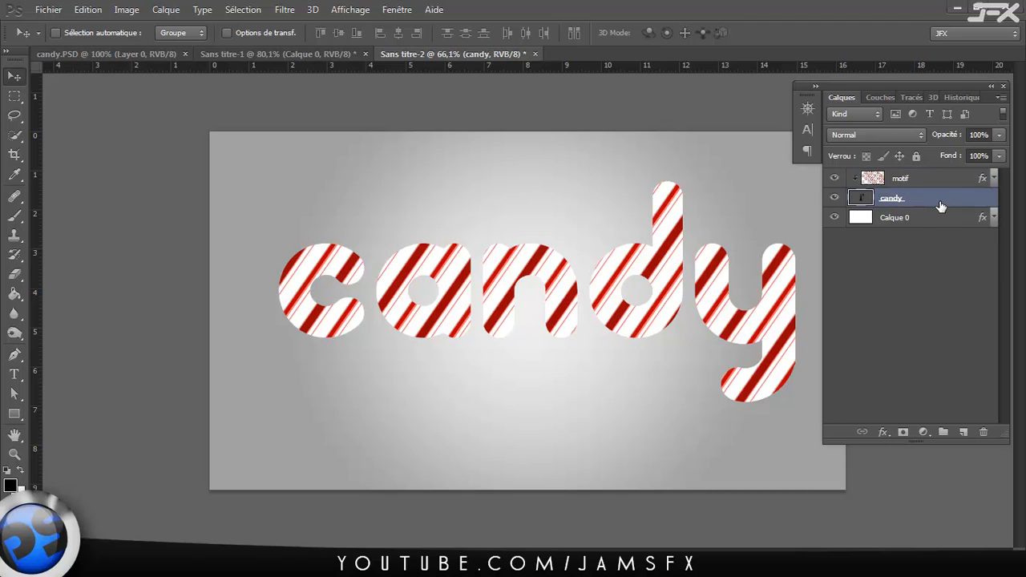
{"action": "double_click", "coordinate": [940, 206]}
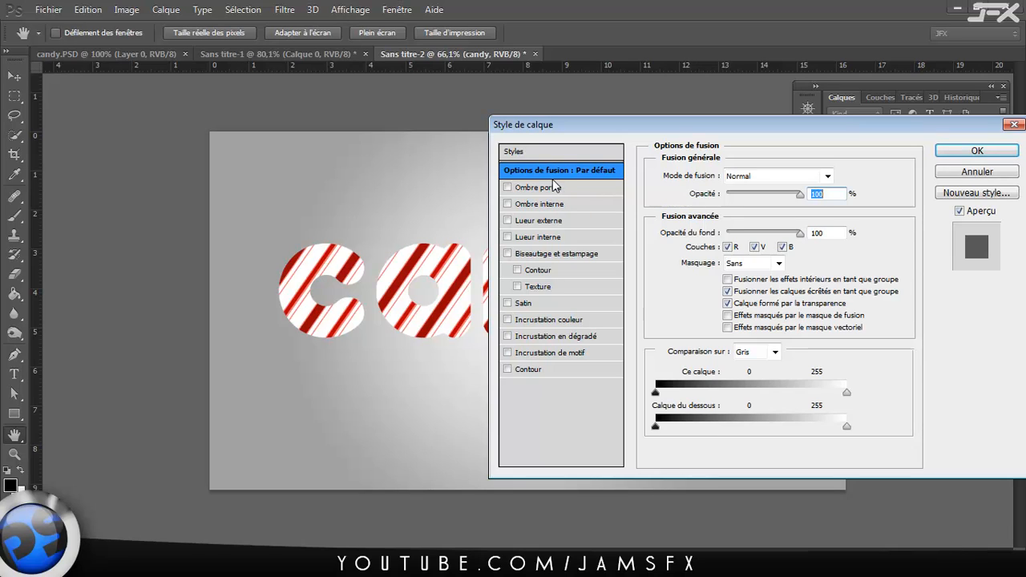
{"action": "left_click", "coordinate": [508, 188]}
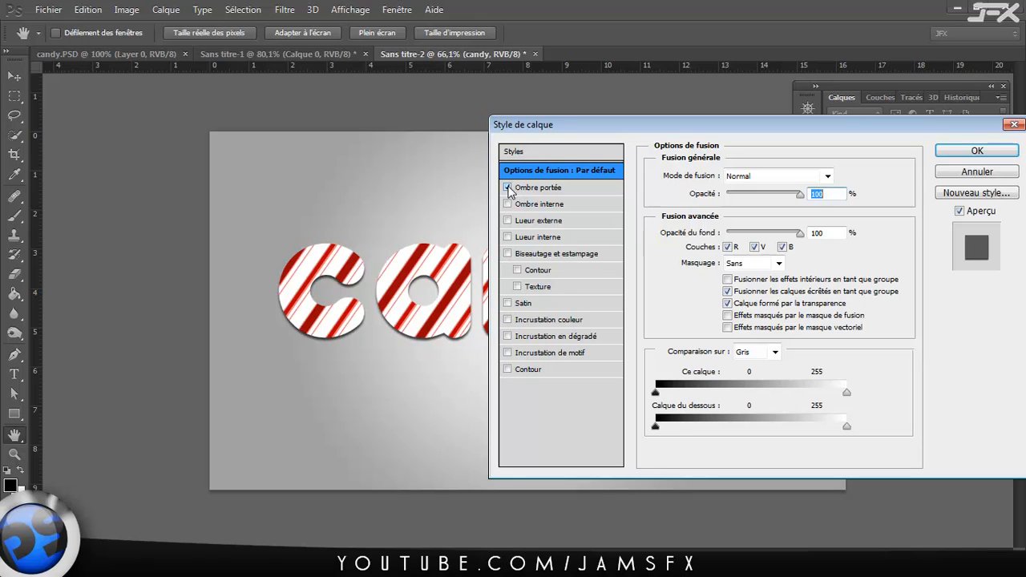
{"action": "left_click", "coordinate": [551, 190]}
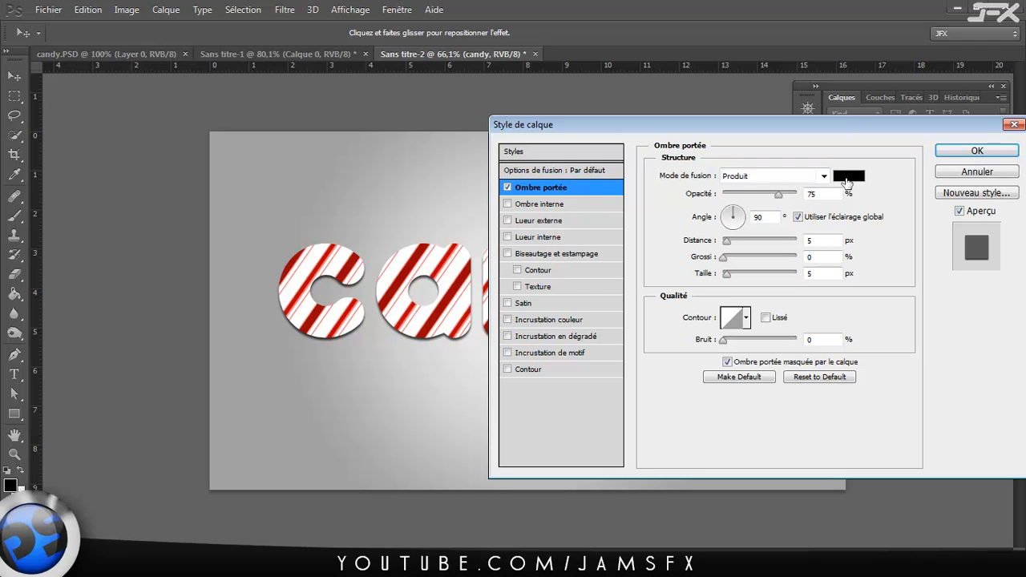
{"action": "left_click", "coordinate": [804, 195]}
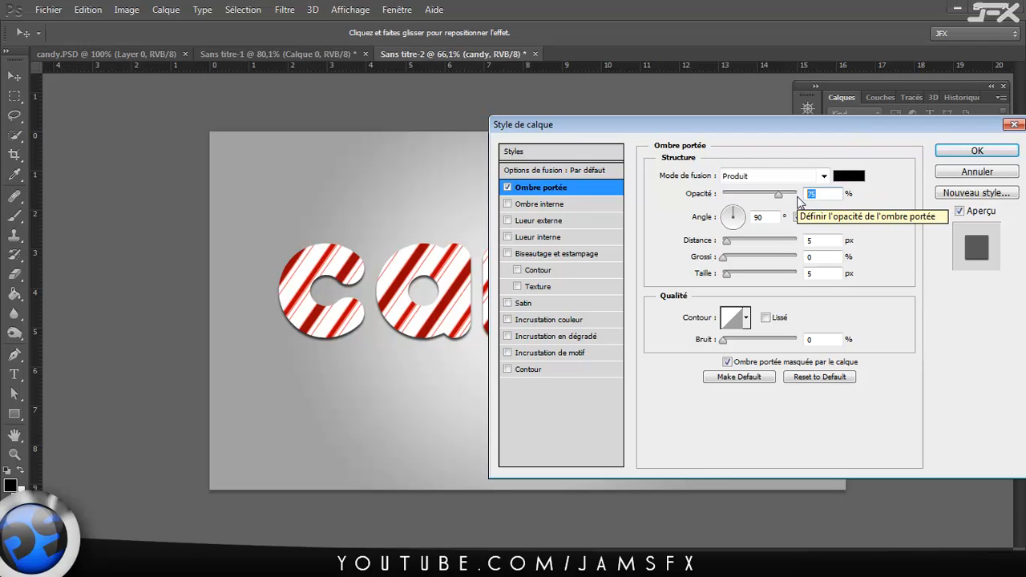
{"action": "type", "text": "30"}
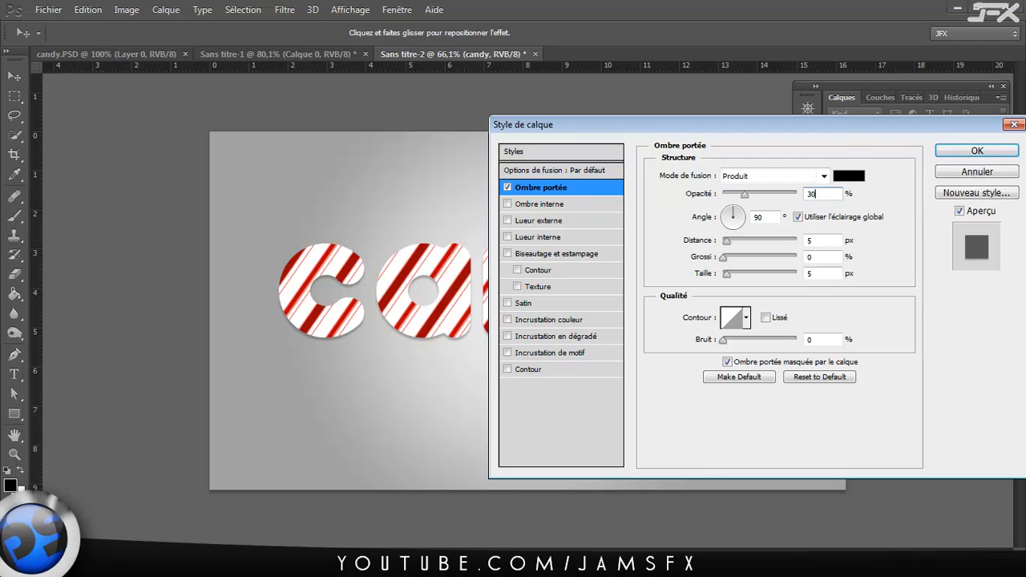
Set the distance of the candy layer's drop shadow to 4 px.
{"action": "left_click", "coordinate": [772, 216]}
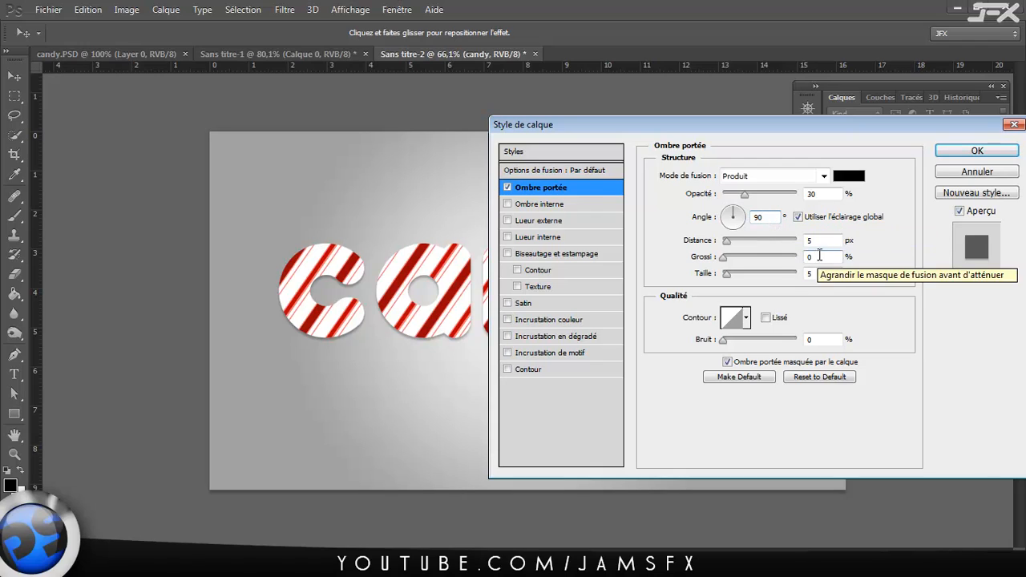
{"action": "left_click_drag", "start_coordinate": [823, 242], "coordinate": [803, 241]}
{"action": "type", "text": "4"}
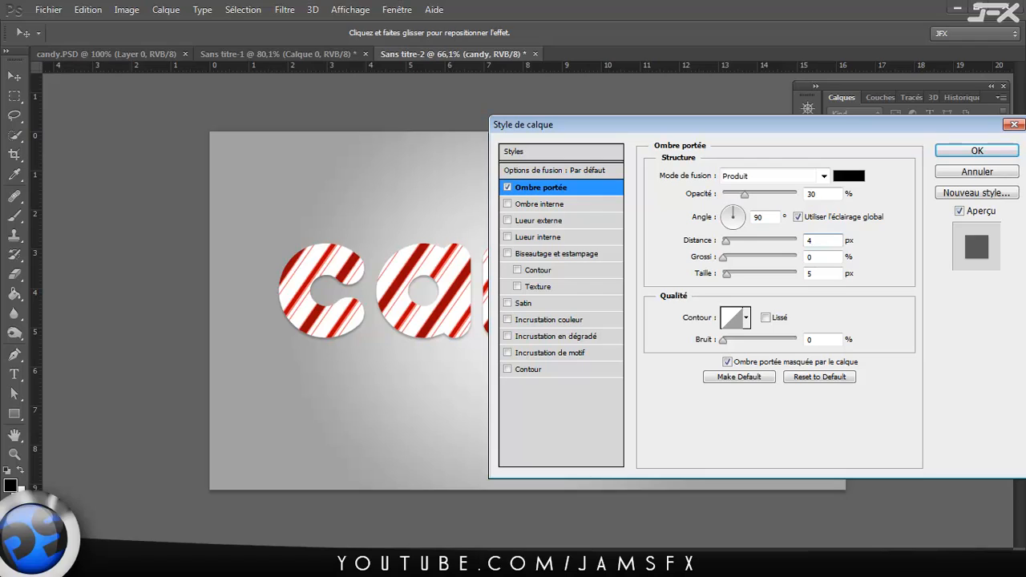
{"action": "key", "text": "Tab"}
{"action": "key", "text": "Tab"}
Add an inner bevel to the candy layer with a depth of 150% and a size of 12 px.
{"action": "left_click", "coordinate": [507, 254]}
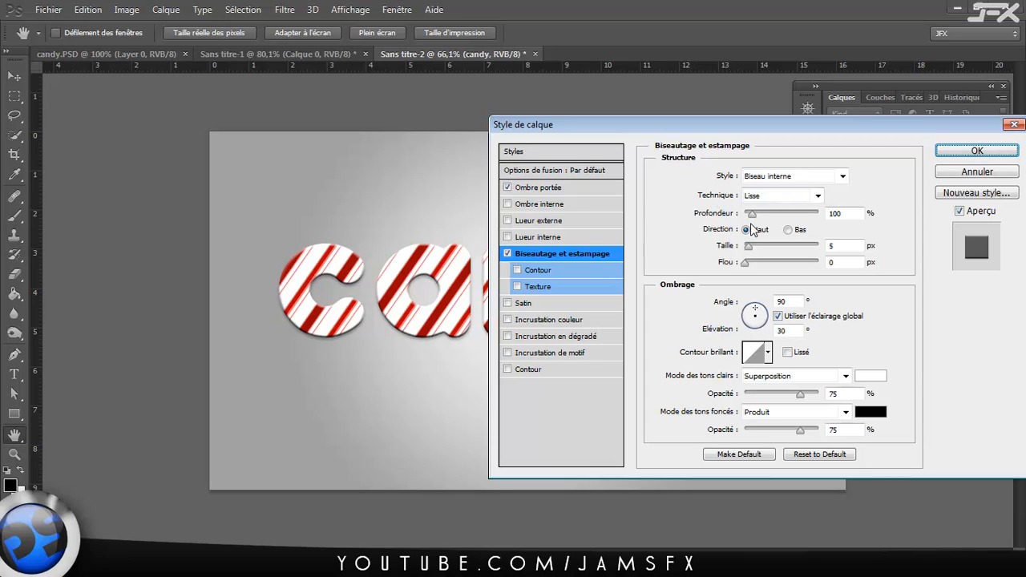
{"action": "left_click", "coordinate": [851, 214]}
{"action": "key", "text": "BackSpace"}
{"action": "key", "text": "BackSpace"}
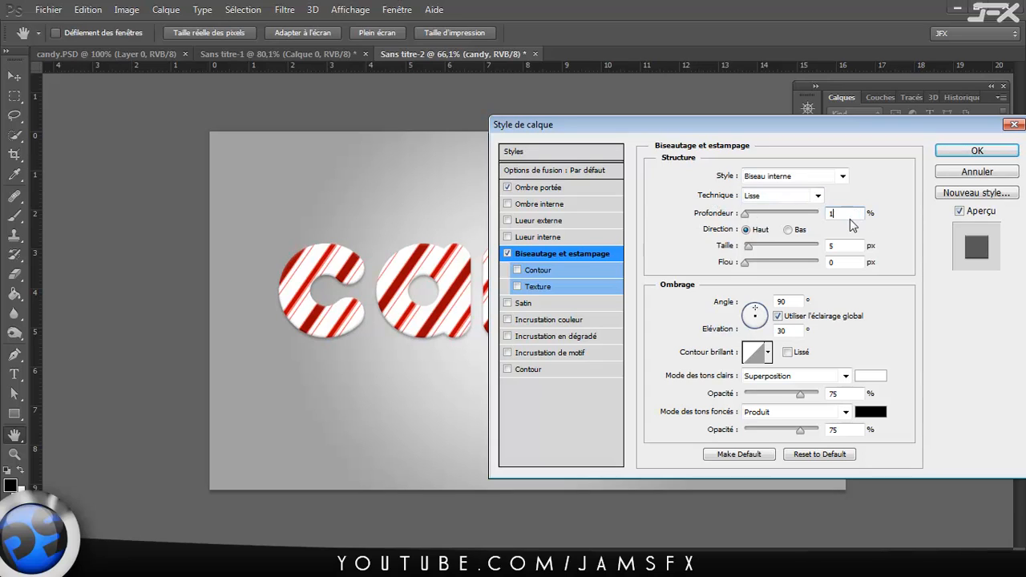
{"action": "type", "text": "50"}
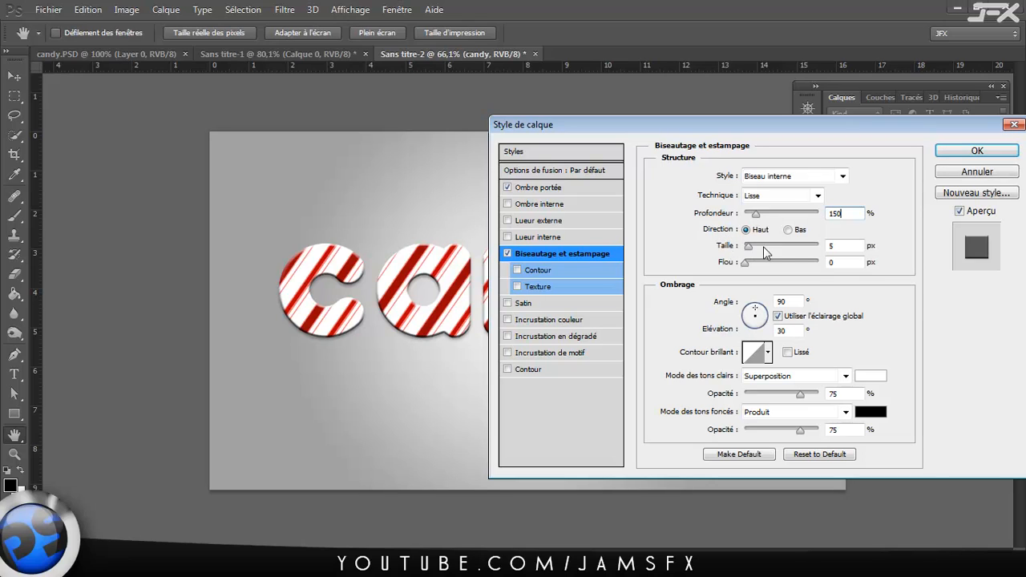
{"action": "left_click", "coordinate": [839, 247]}
{"action": "left_click_drag", "start_coordinate": [751, 247], "coordinate": [756, 248]}
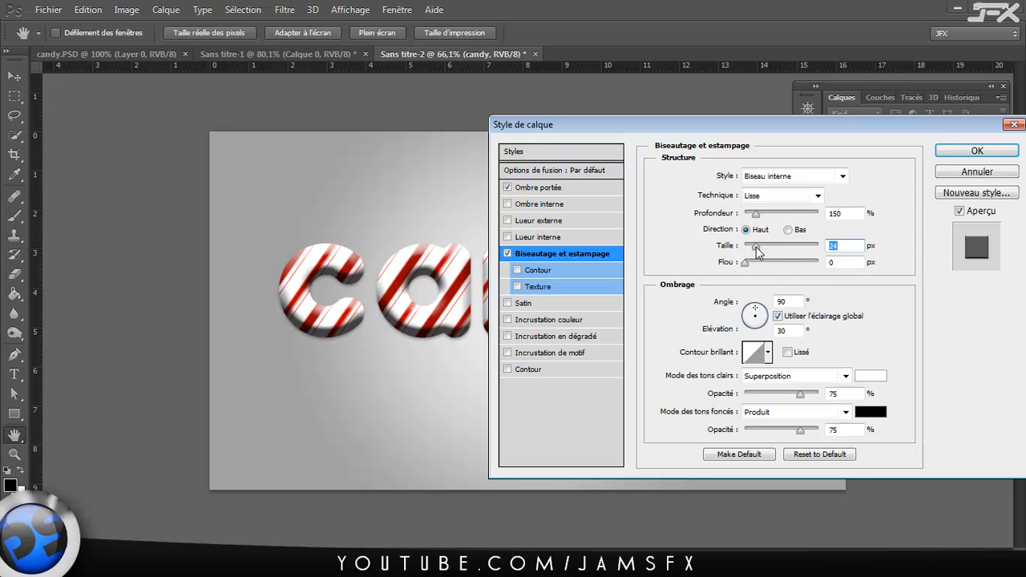
{"action": "type", "text": "12"}
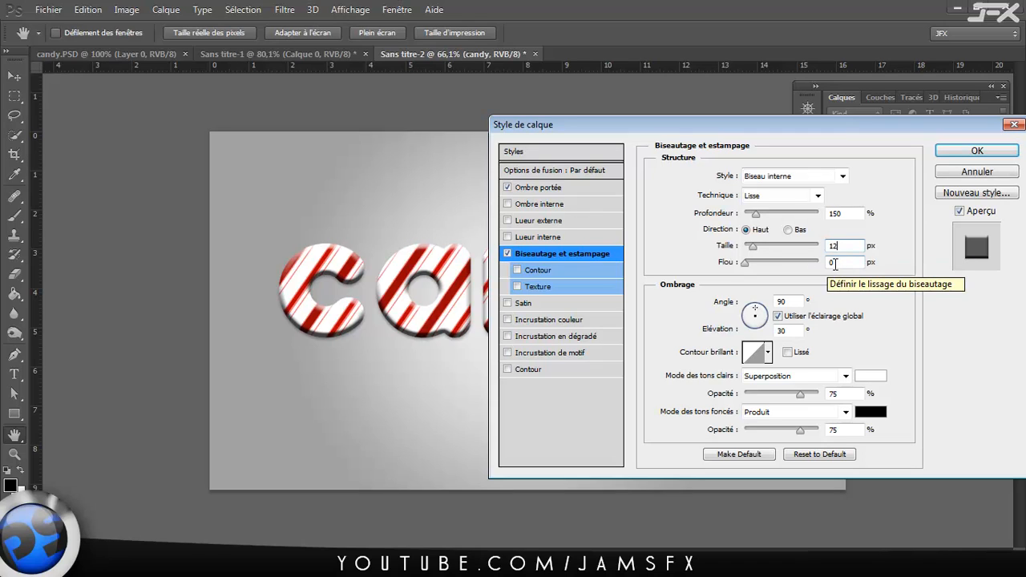
Turn off global light for the bevel, set its angle to 120° and elevation to 70°, and apply the layer style.
{"action": "left_click_drag", "start_coordinate": [792, 301], "coordinate": [760, 302]}
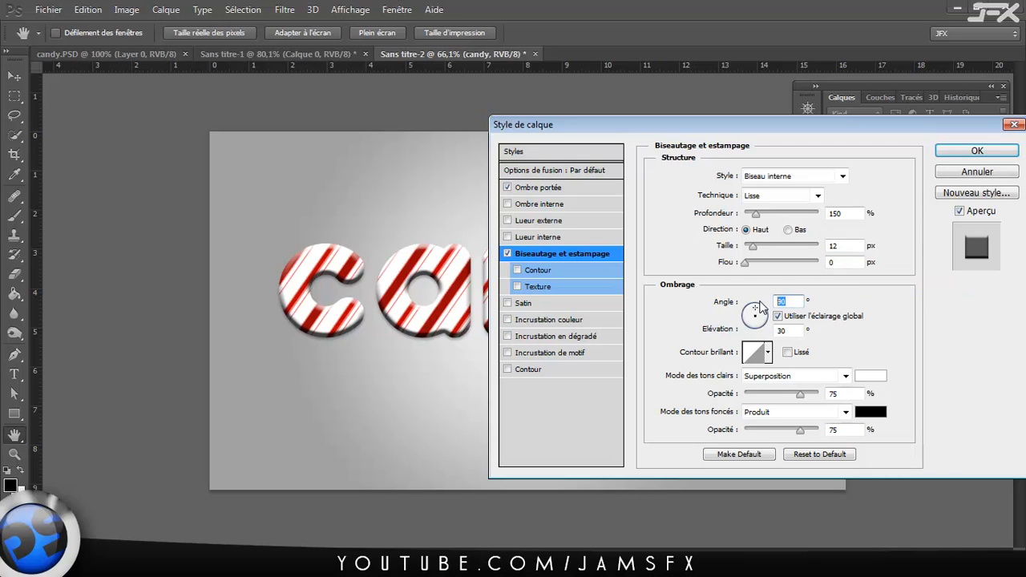
{"action": "left_click", "coordinate": [778, 316]}
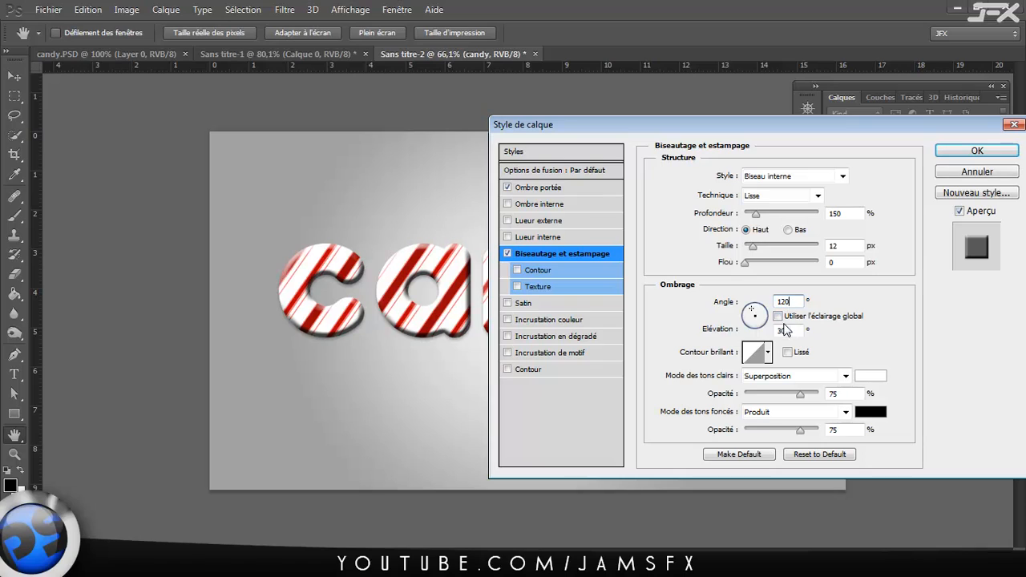
{"action": "key", "text": "Tab"}
{"action": "type", "text": "70"}
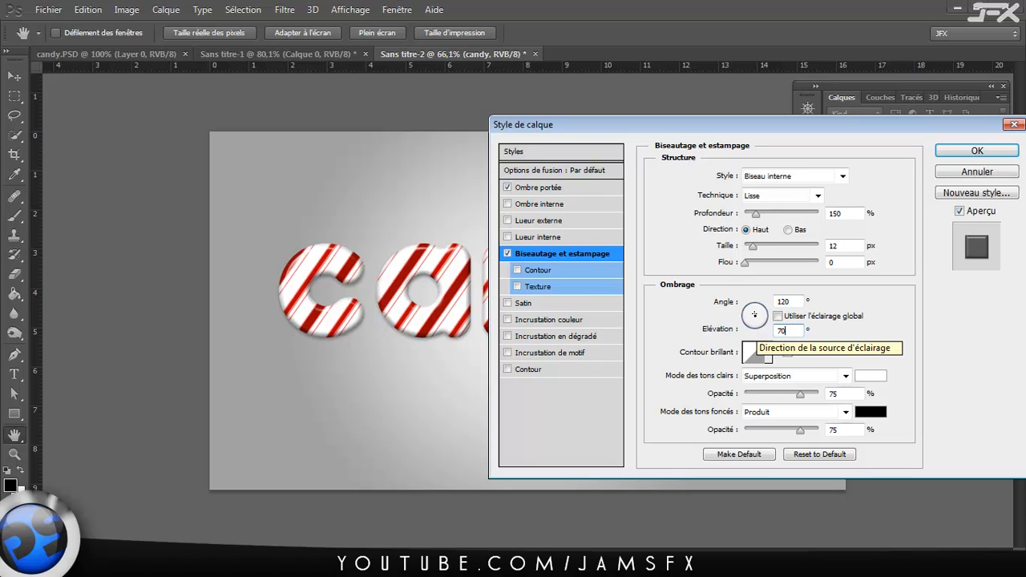
{"action": "left_click", "coordinate": [859, 350]}
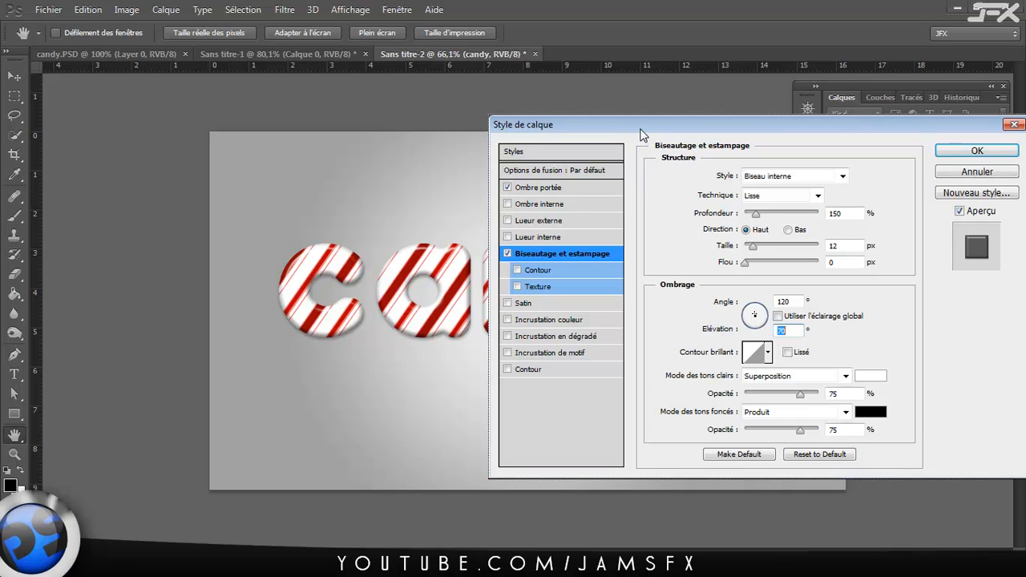
{"action": "left_click_drag", "start_coordinate": [630, 126], "coordinate": [611, 116]}
{"action": "left_click", "coordinate": [934, 140]}
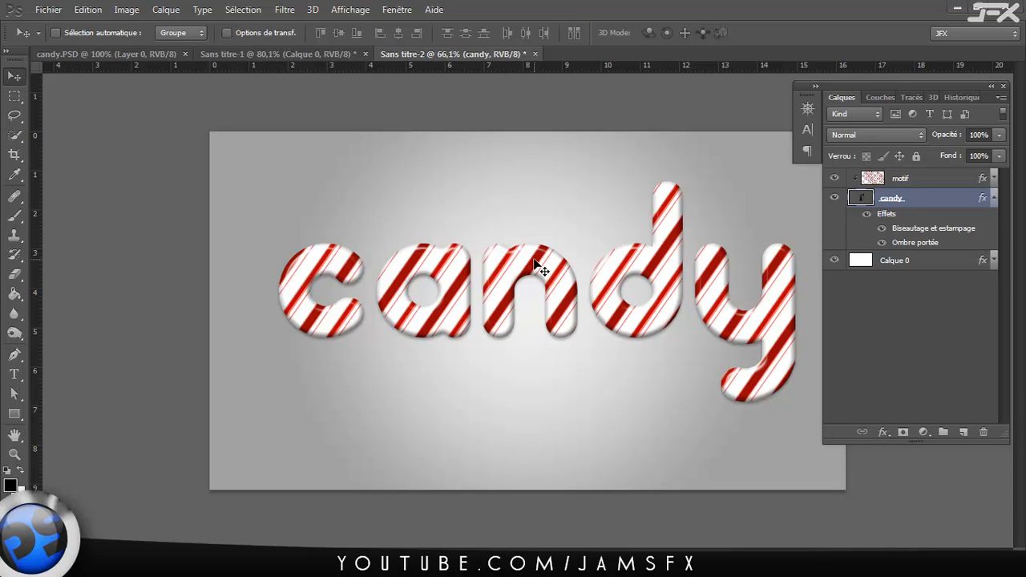
Move the motif and candy layers together slightly down to centre the word vertically on the canvas.
{"action": "left_click", "coordinate": [905, 181], "text": "shift"}
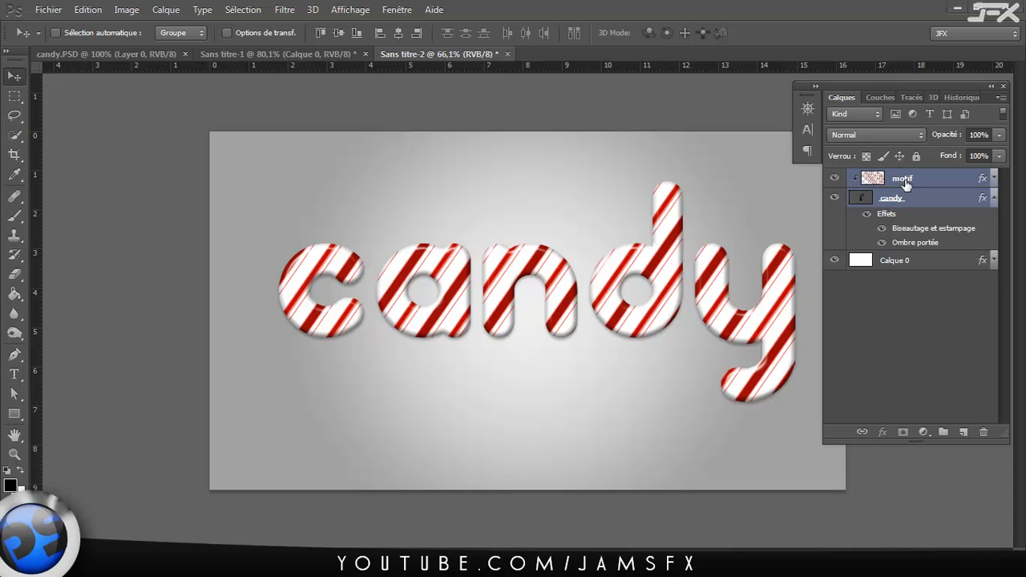
{"action": "left_click_drag", "start_coordinate": [554, 284], "coordinate": [577, 313]}
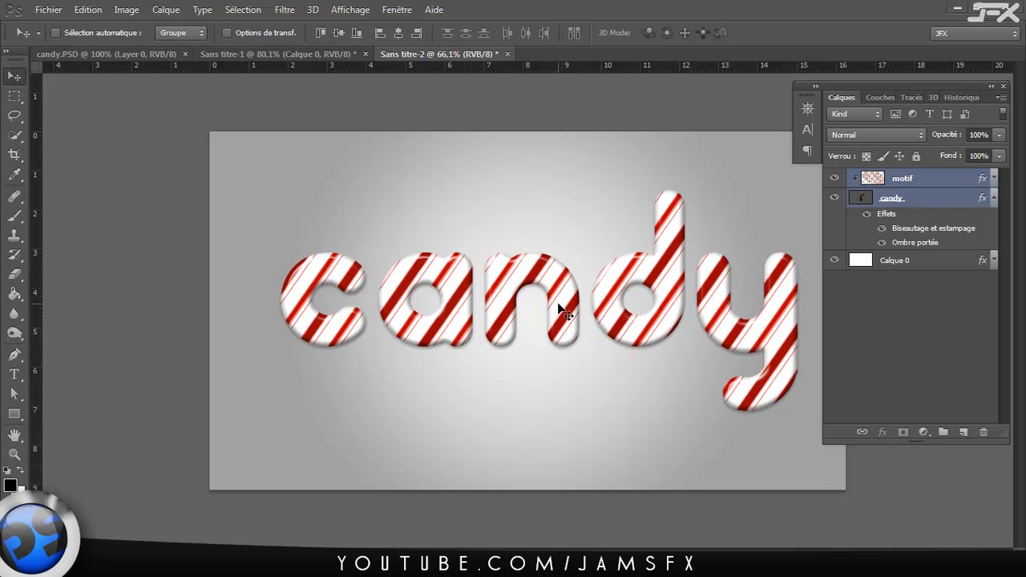
Place the image houux-couleur-volumes.png from the Images library folder above the motif layer.
{"action": "left_click", "coordinate": [935, 186]}
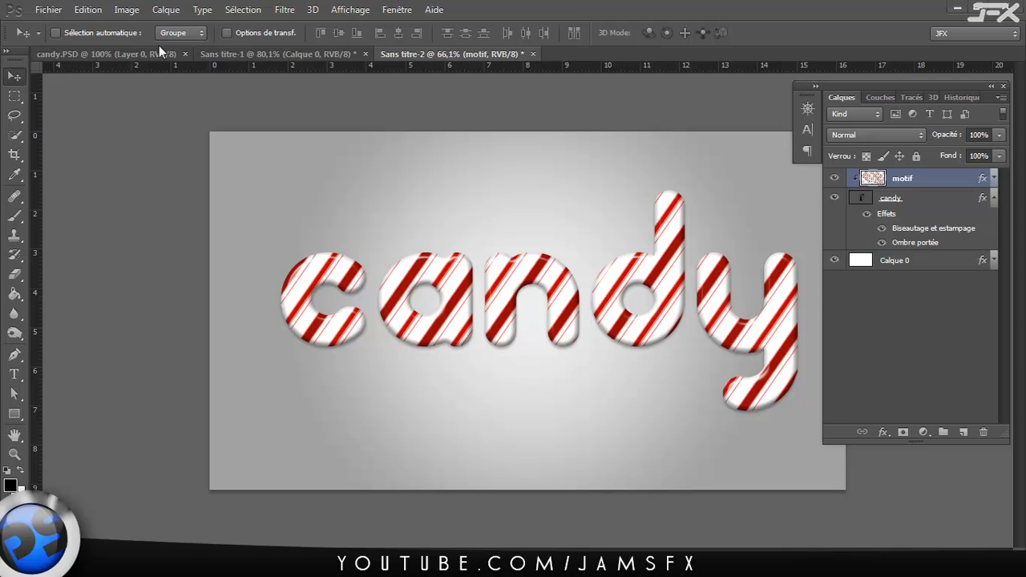
{"action": "left_click", "coordinate": [49, 10]}
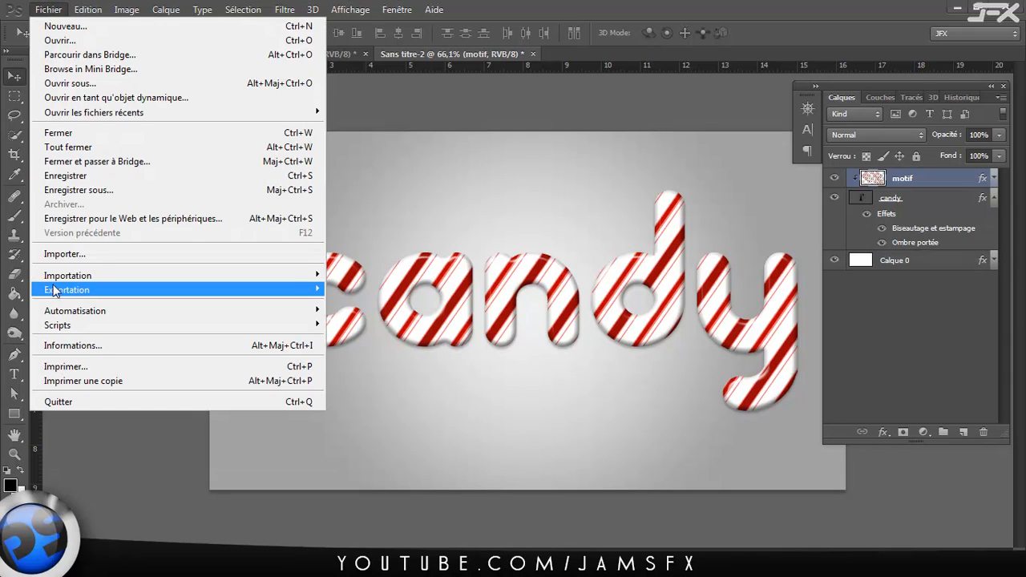
{"action": "left_click", "coordinate": [67, 254]}
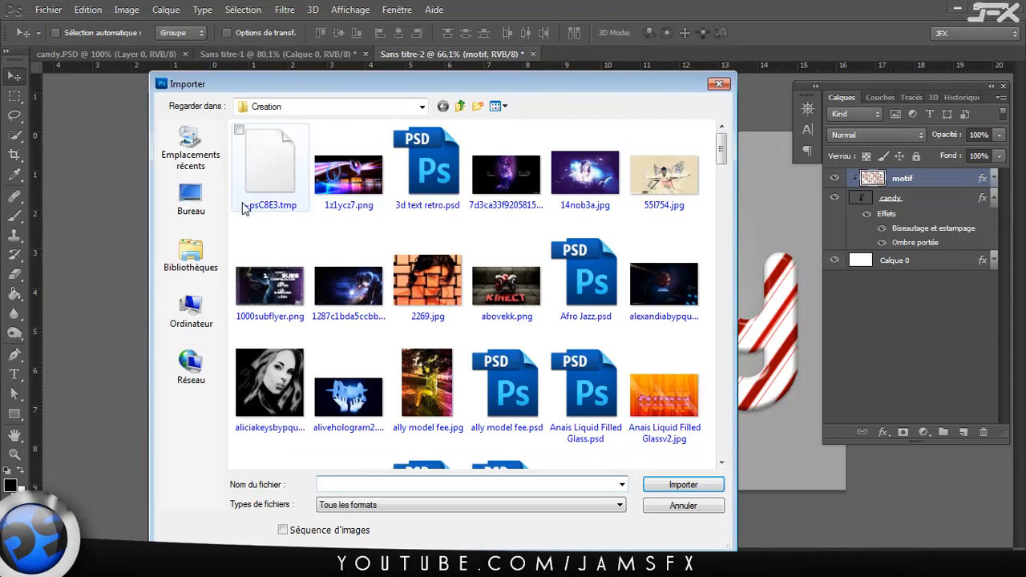
{"action": "left_click", "coordinate": [198, 281]}
{"action": "double_click", "coordinate": [429, 154]}
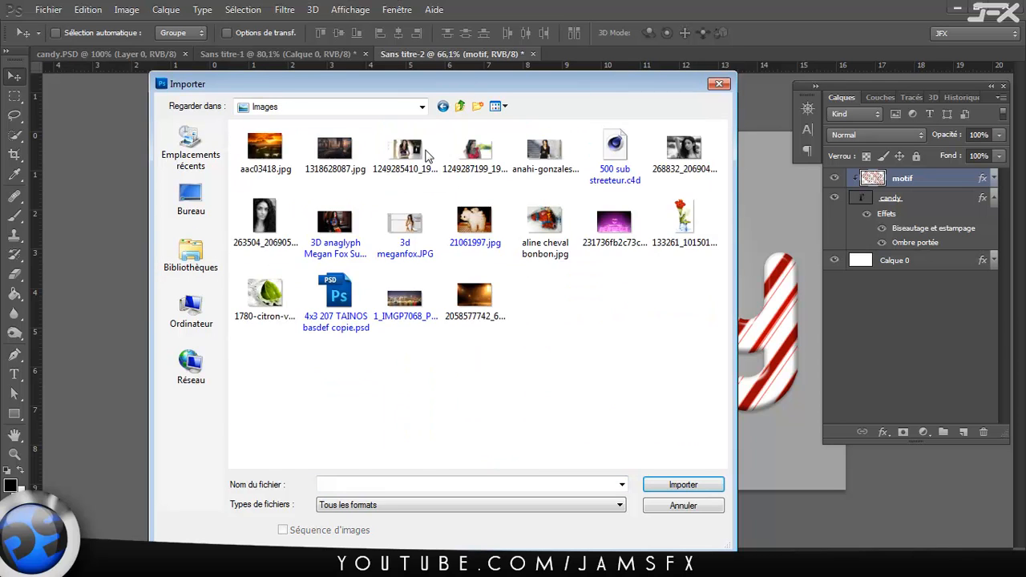
{"action": "left_click", "coordinate": [545, 148]}
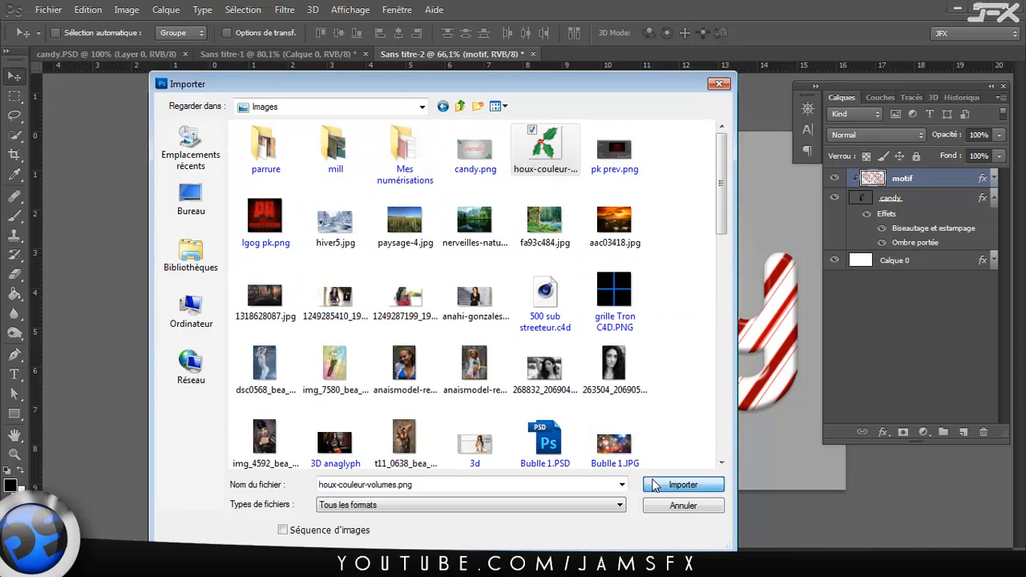
{"action": "left_click", "coordinate": [683, 485]}
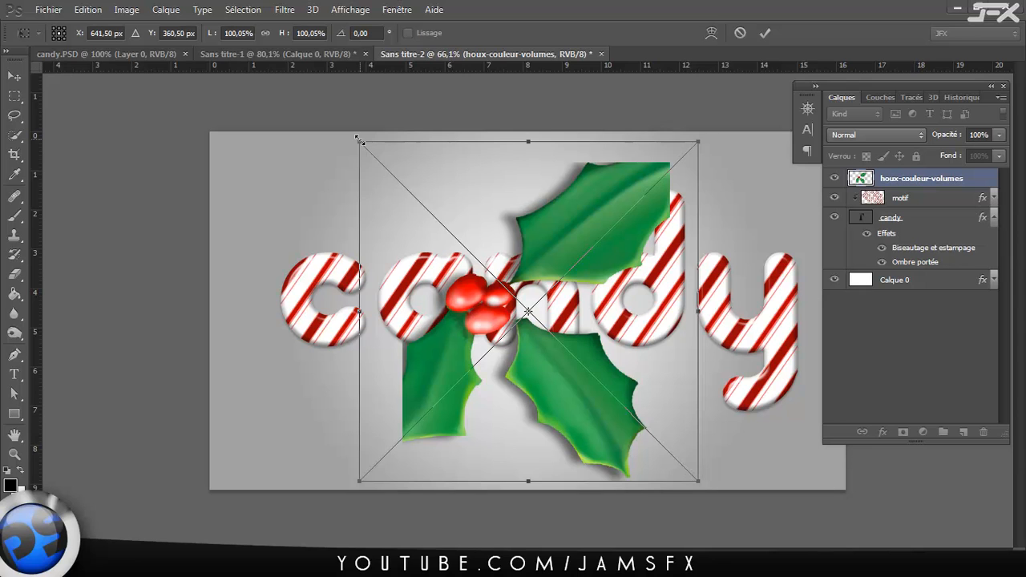
Scale the placed holly down to about 45% and position it in the canvas's upper-left corner.
{"action": "left_click_drag", "start_coordinate": [362, 143], "coordinate": [444, 239]}
{"action": "left_click_drag", "start_coordinate": [542, 281], "coordinate": [251, 137]}
{"action": "key", "text": "Return"}
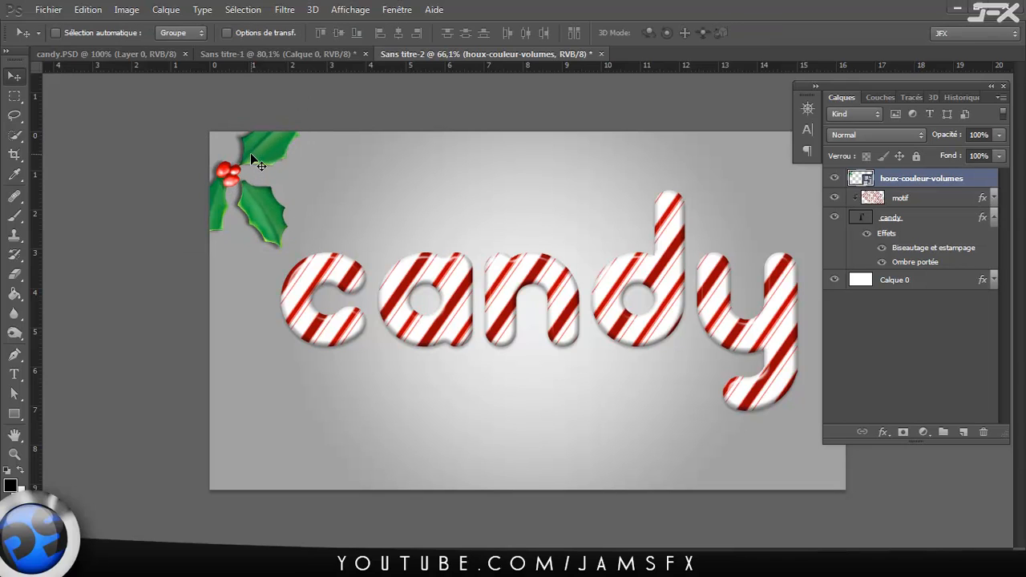
Duplicate the holly into the canvas's lower-right corner and rotate the copy half a turn so its leaves point inward.
{"action": "left_click_drag", "start_coordinate": [318, 195], "coordinate": [849, 473]}
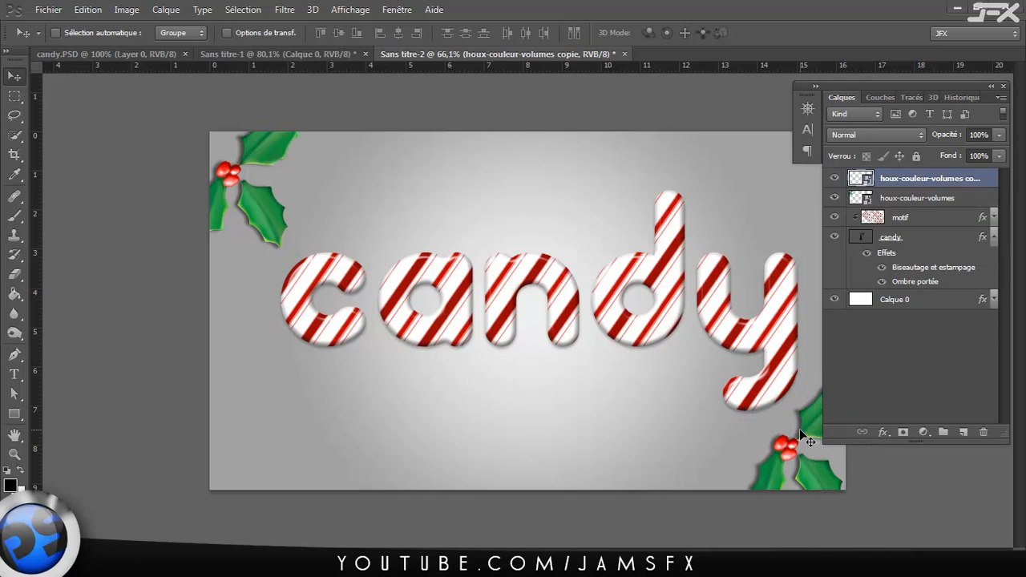
{"action": "key", "text": "ctrl+t"}
{"action": "key", "text": "ctrl+minus"}
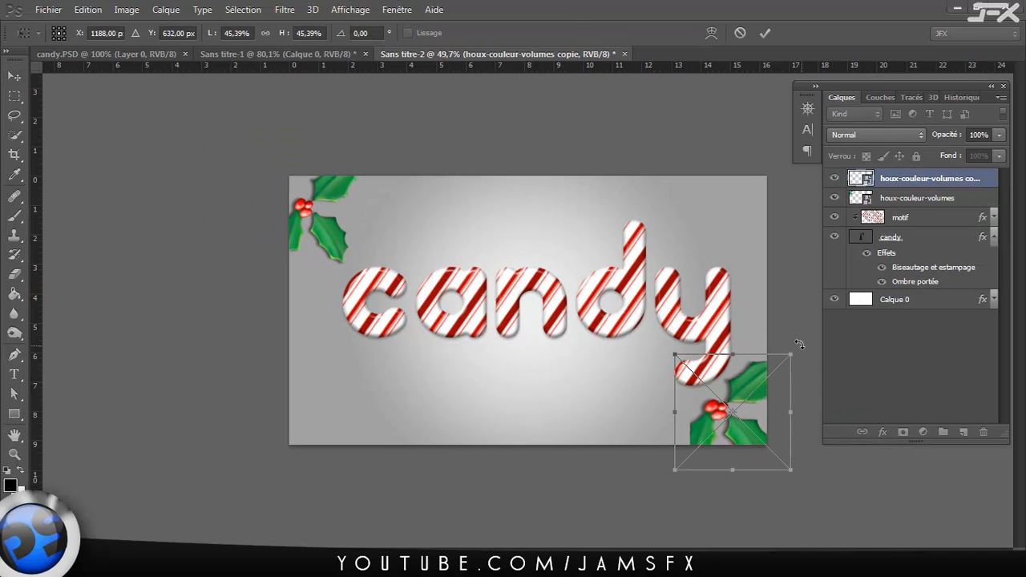
{"action": "left_click_drag", "start_coordinate": [794, 346], "coordinate": [721, 405]}
{"action": "key", "text": "Return"}
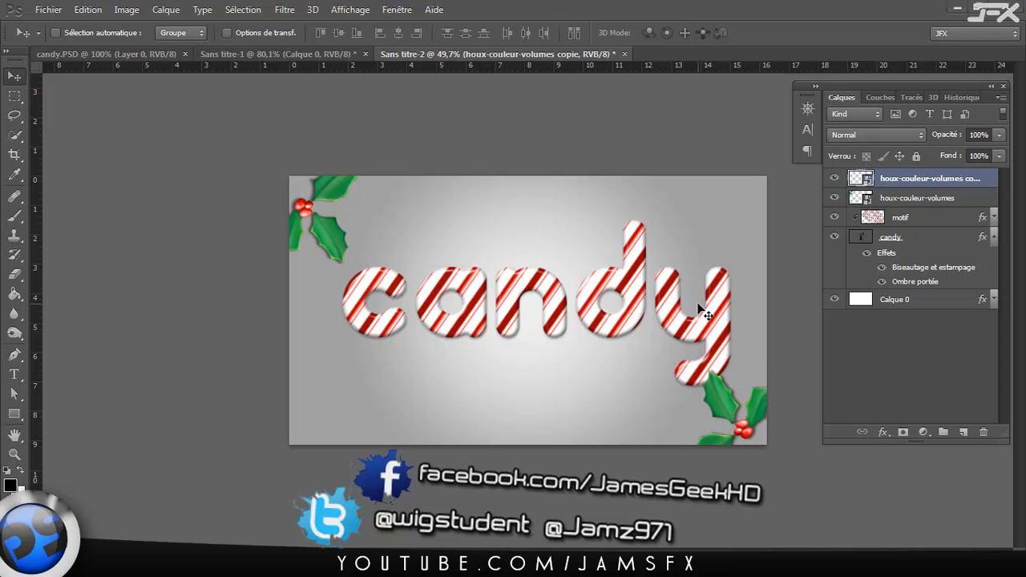
{"action": "key", "text": "ctrl+plus"}
{"action": "scroll", "coordinate": [631, 336], "scroll_direction": "up", "scroll_amount": 3}
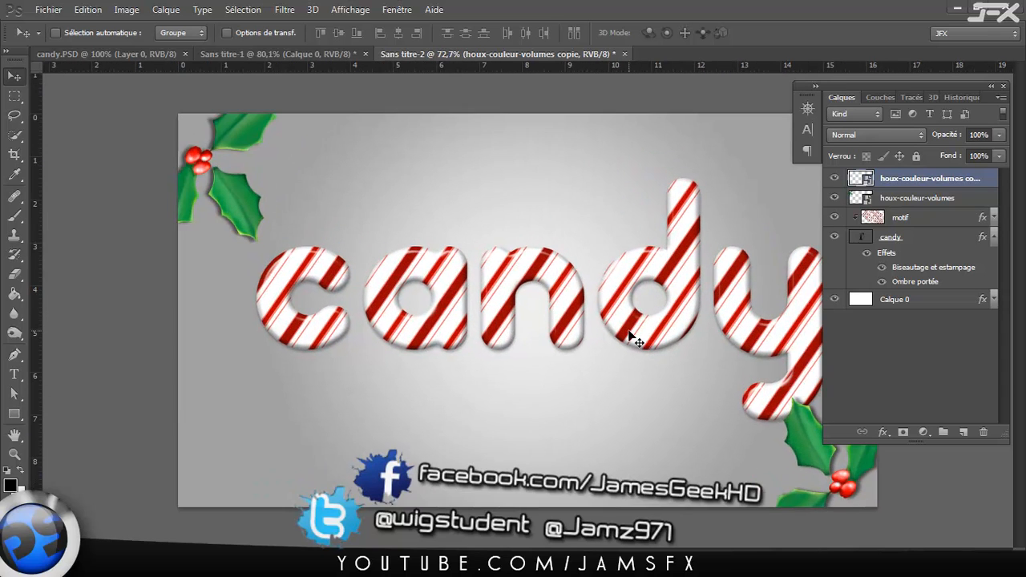
{"action": "scroll", "coordinate": [631, 335], "scroll_direction": "down", "scroll_amount": 2}
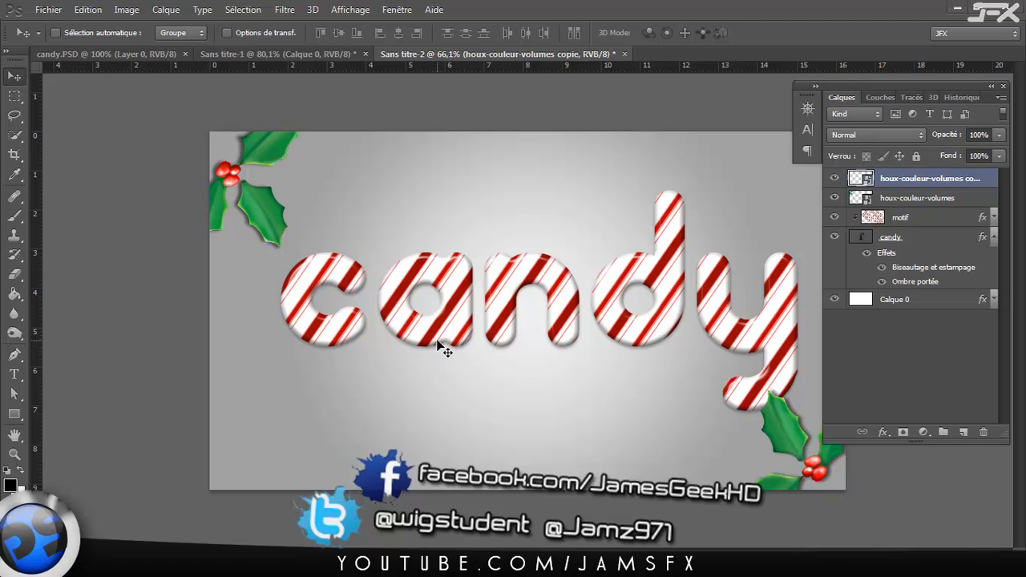
{"action": "scroll", "coordinate": [441, 347], "scroll_direction": "up", "scroll_amount": 2}
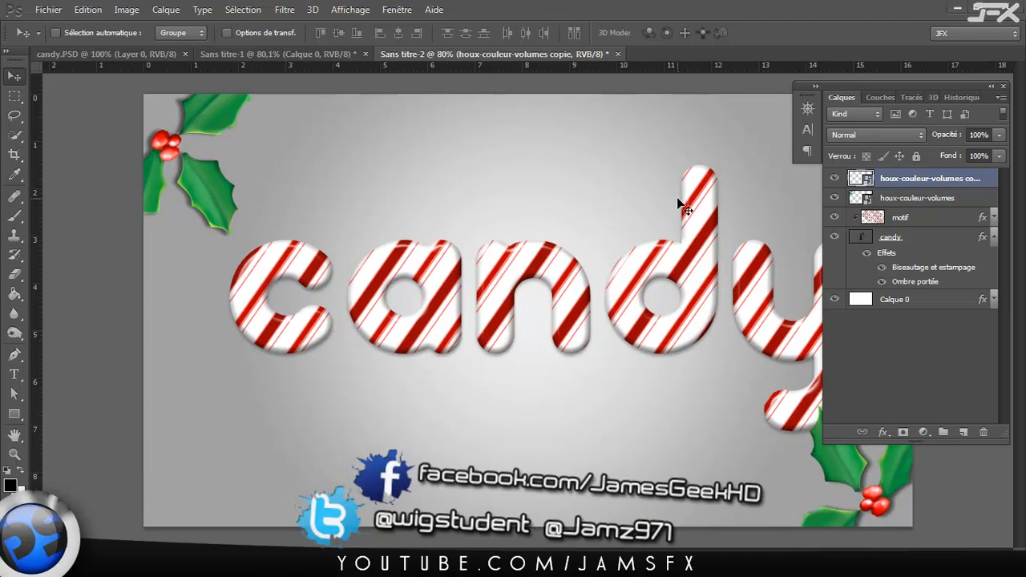
{"action": "scroll", "coordinate": [679, 201], "scroll_direction": "down", "scroll_amount": 2}
{"action": "scroll", "coordinate": [609, 276], "scroll_direction": "up", "scroll_amount": 2}
{"action": "scroll", "coordinate": [607, 273], "scroll_direction": "up", "scroll_amount": 1}
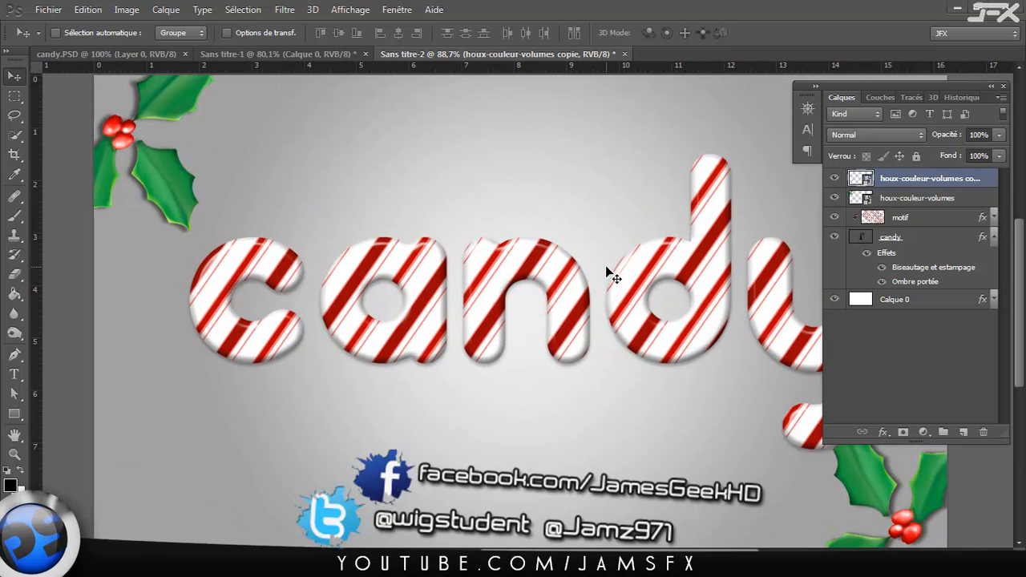